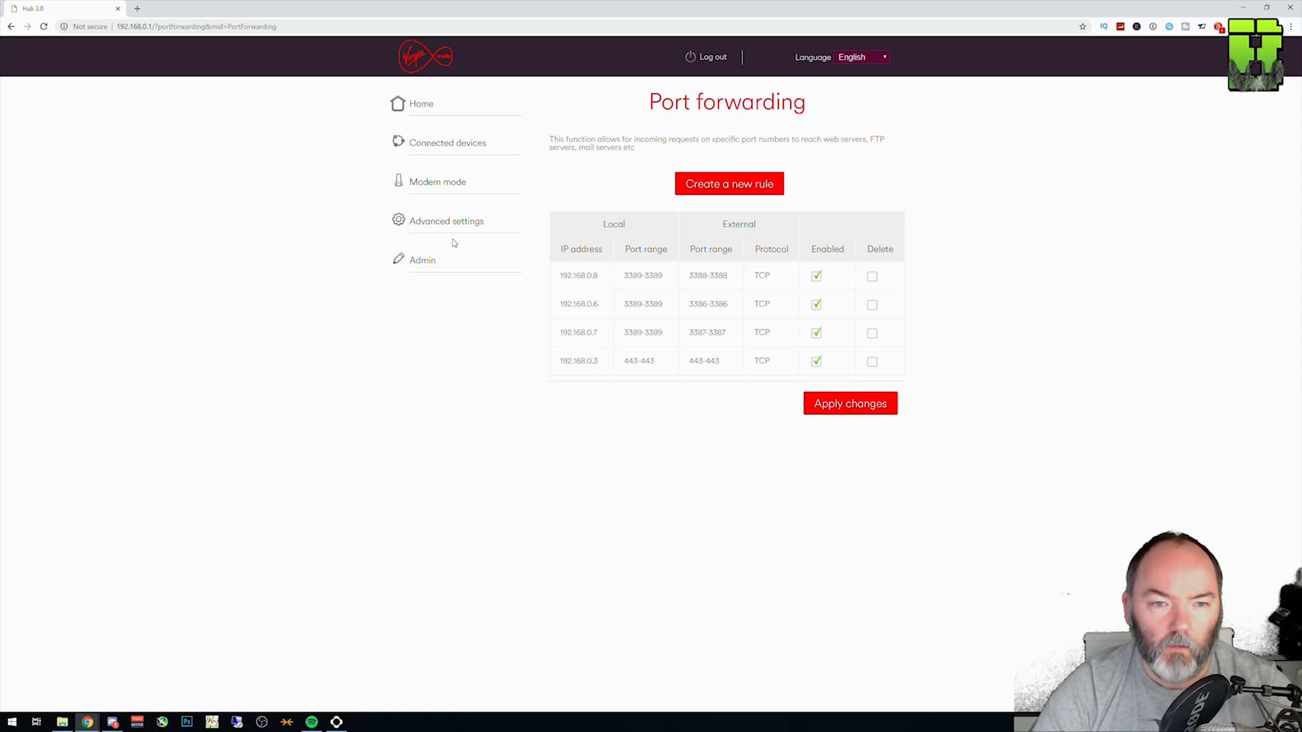
Open Advanced settings > Security > Port forwarding and discard unsaved rule changes.
left_click(424, 222)
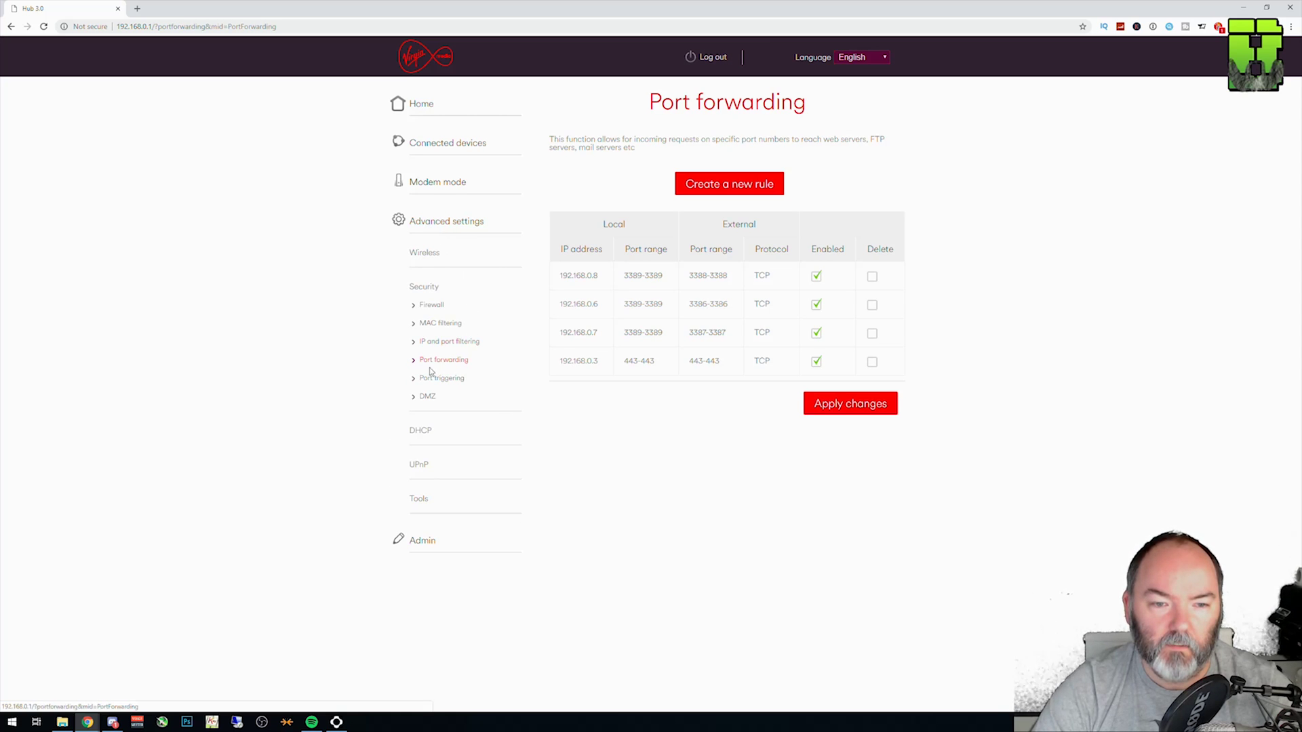
left_click(427, 359)
left_click(558, 215)
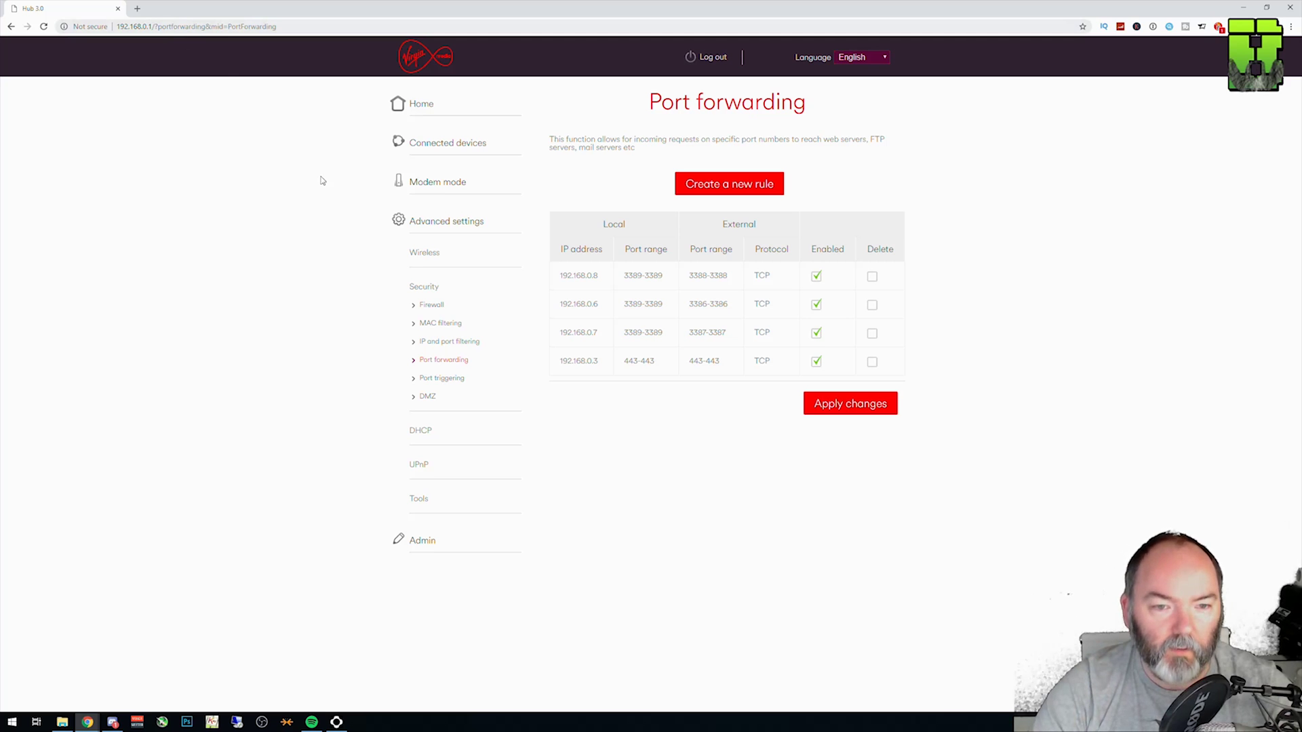
Start a new forwarding rule with local IP 192.168.0.10.
left_click(724, 185)
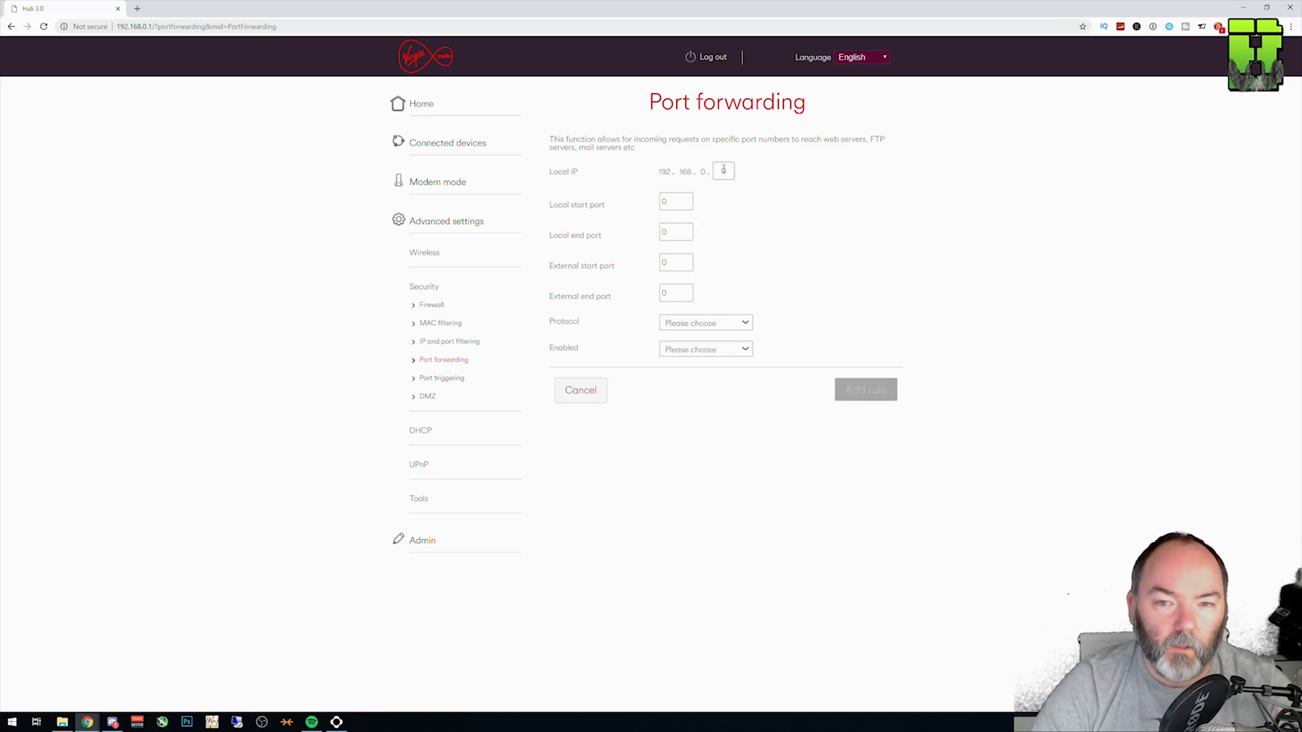
double_click(724, 170)
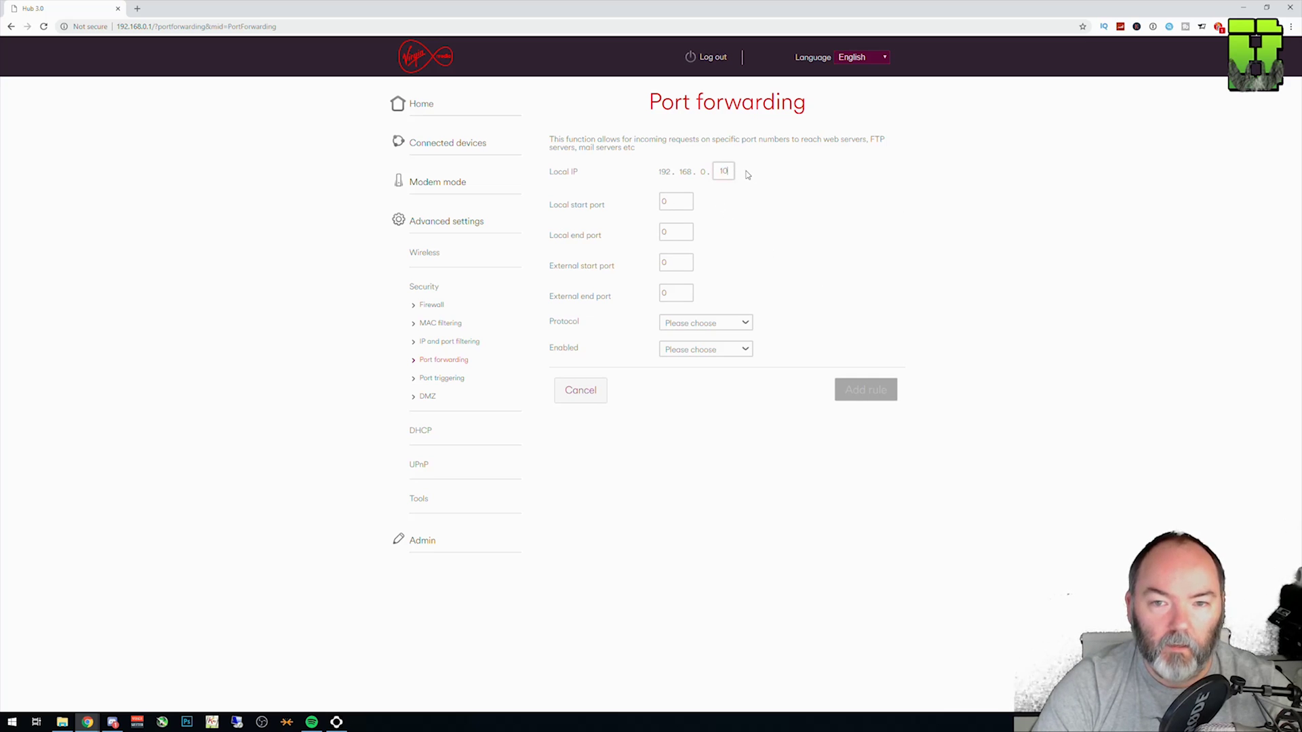
mouse_move(661, 171)
left_mouse_down()
mouse_move(704, 171)
mouse_move(659, 171)
left_mouse_up()
left_click(706, 175)
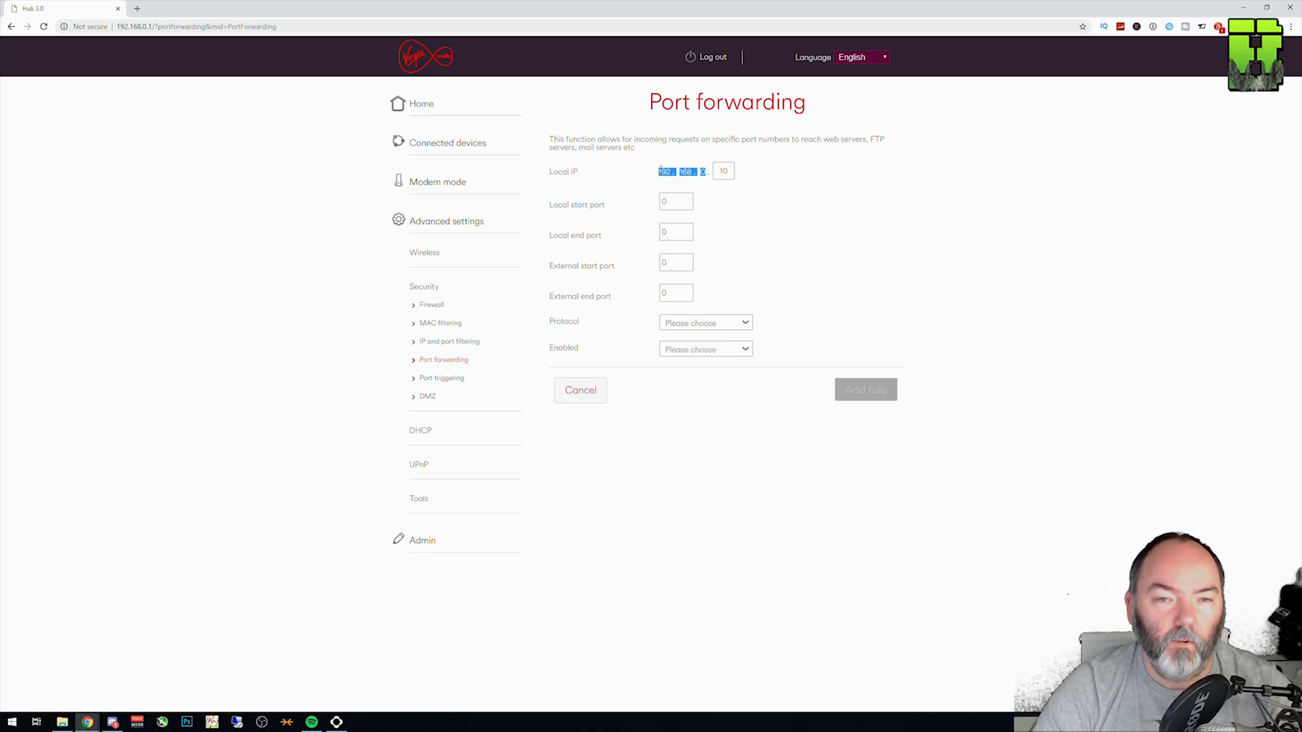
left_click(660, 171)
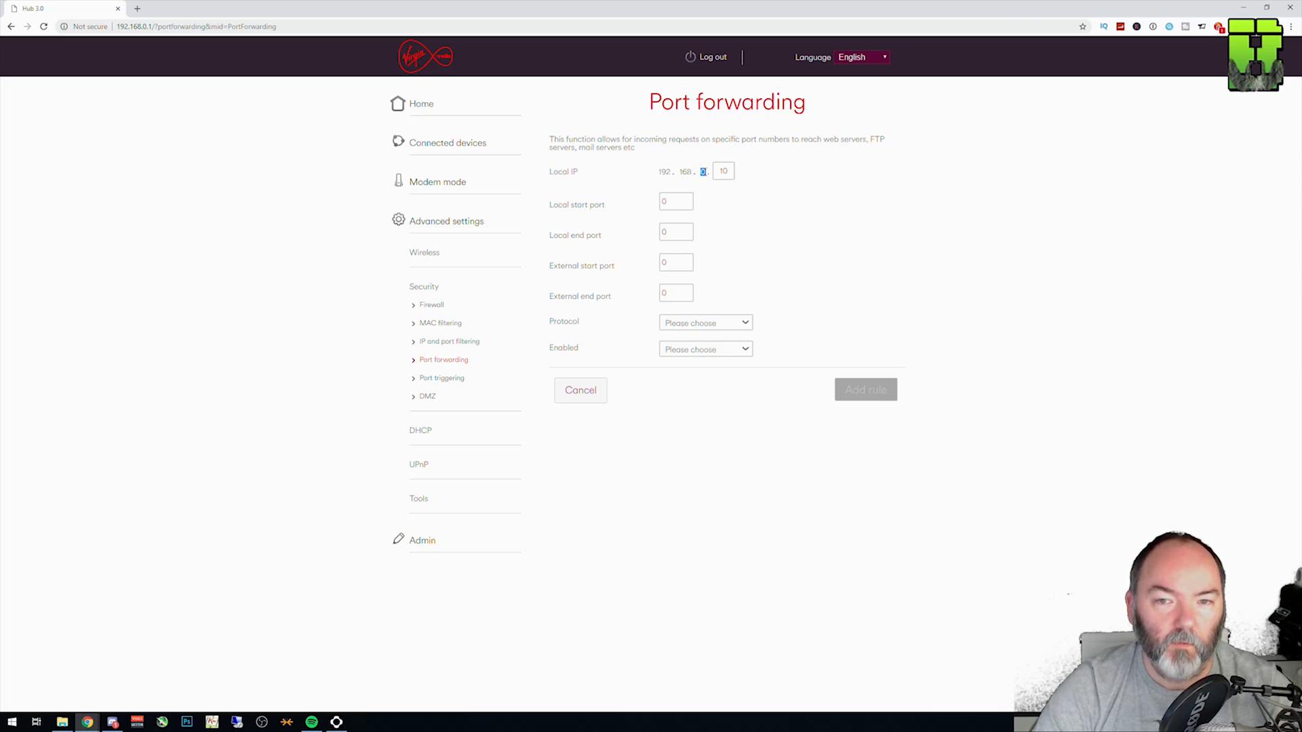
double_click(722, 171)
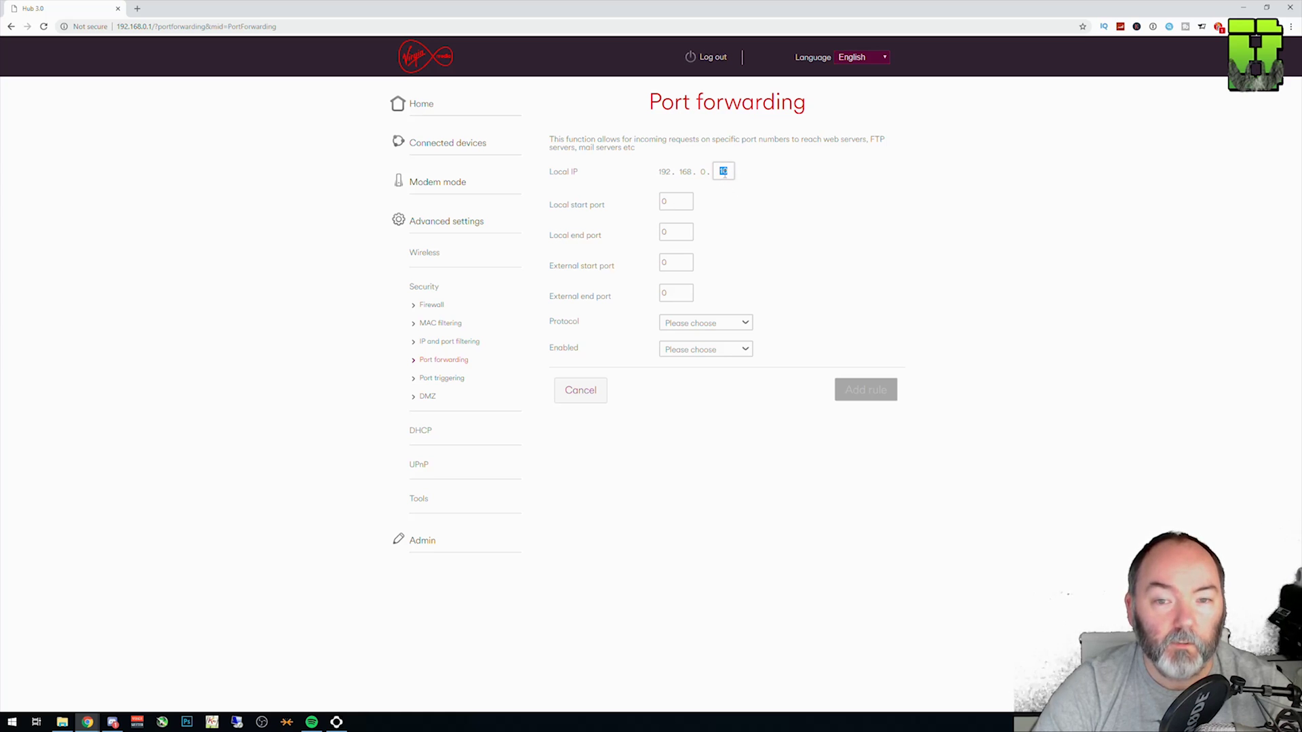
Set all ports to 80, protocol TCP, Enabled On, and add the rule.
key("Tab")
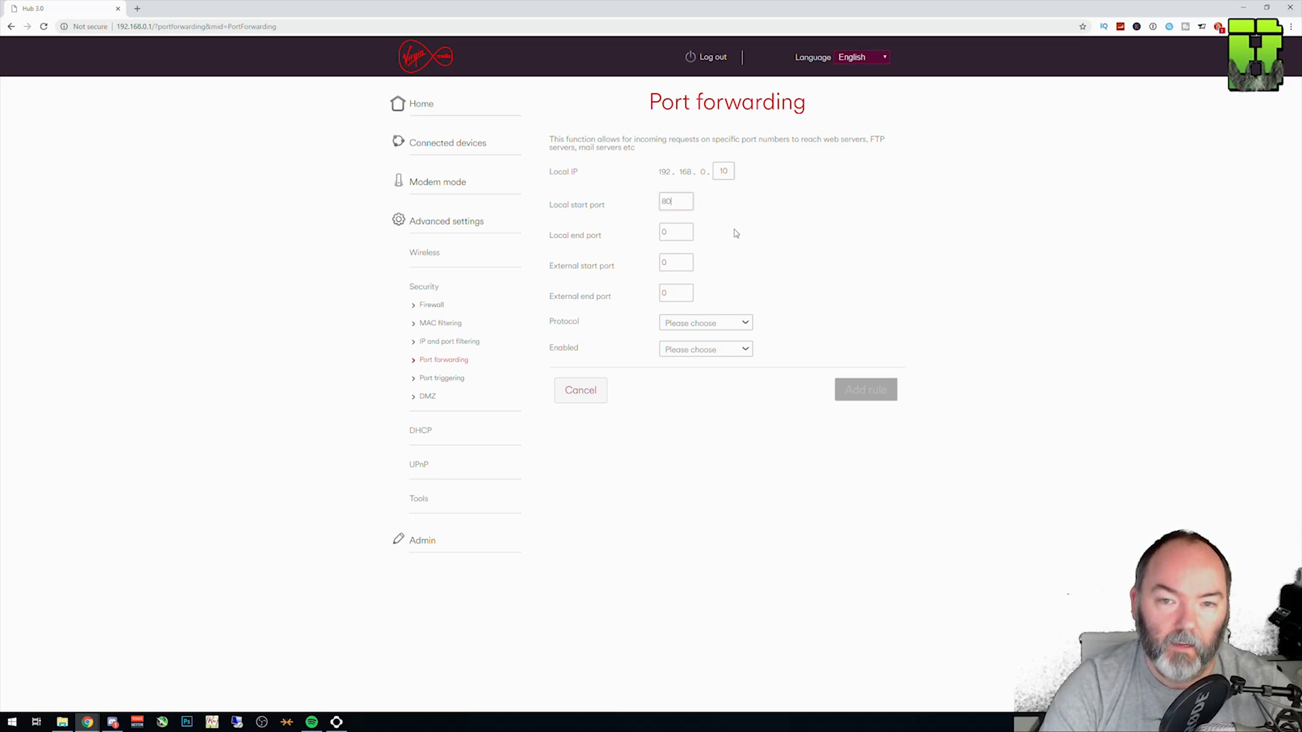
key("Tab")
type("80")
key("Tab")
type("80")
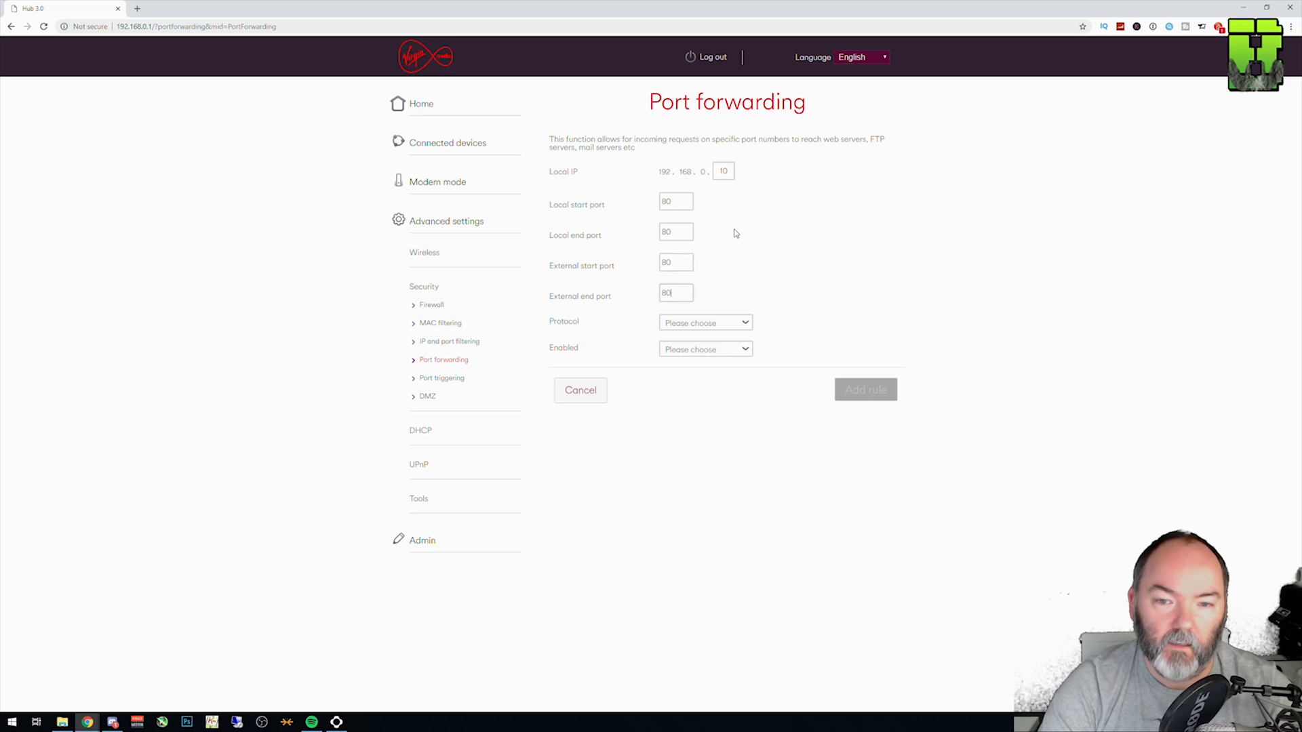
left_click(698, 325)
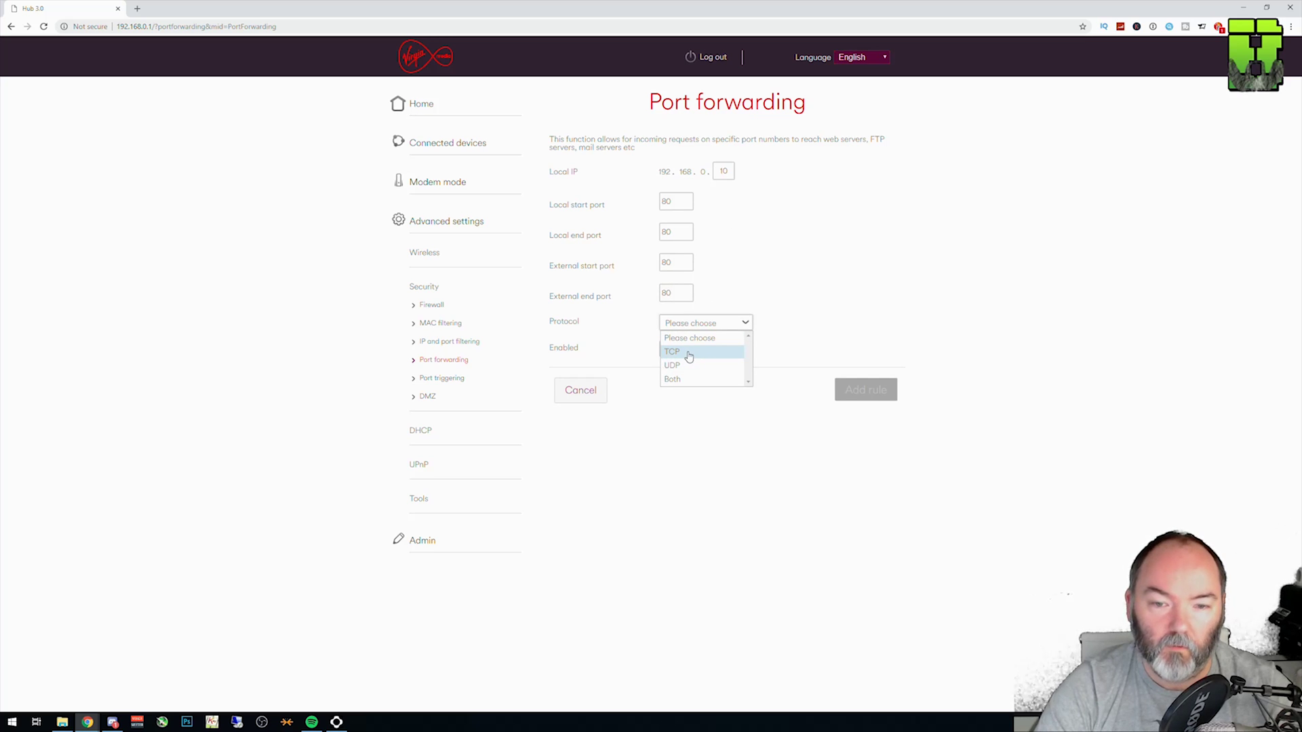
left_click(689, 356)
left_click(705, 351)
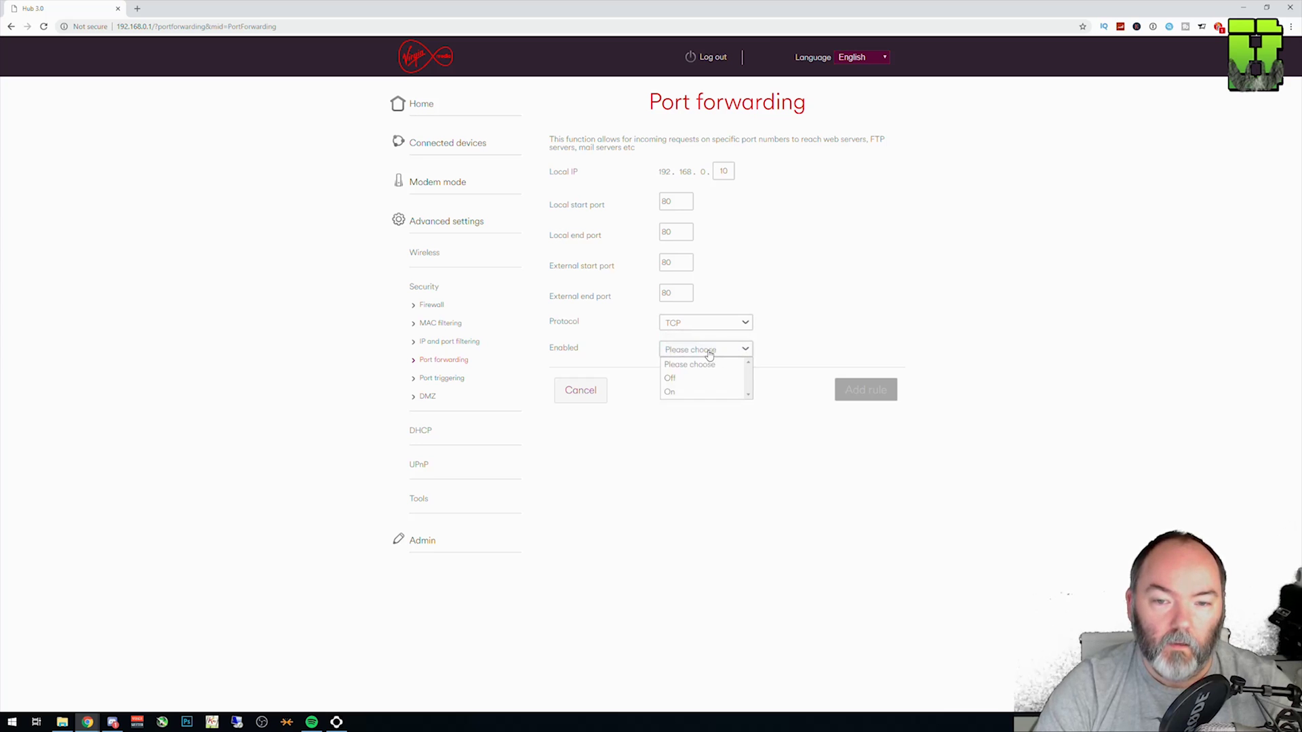
left_click(674, 392)
left_click(865, 390)
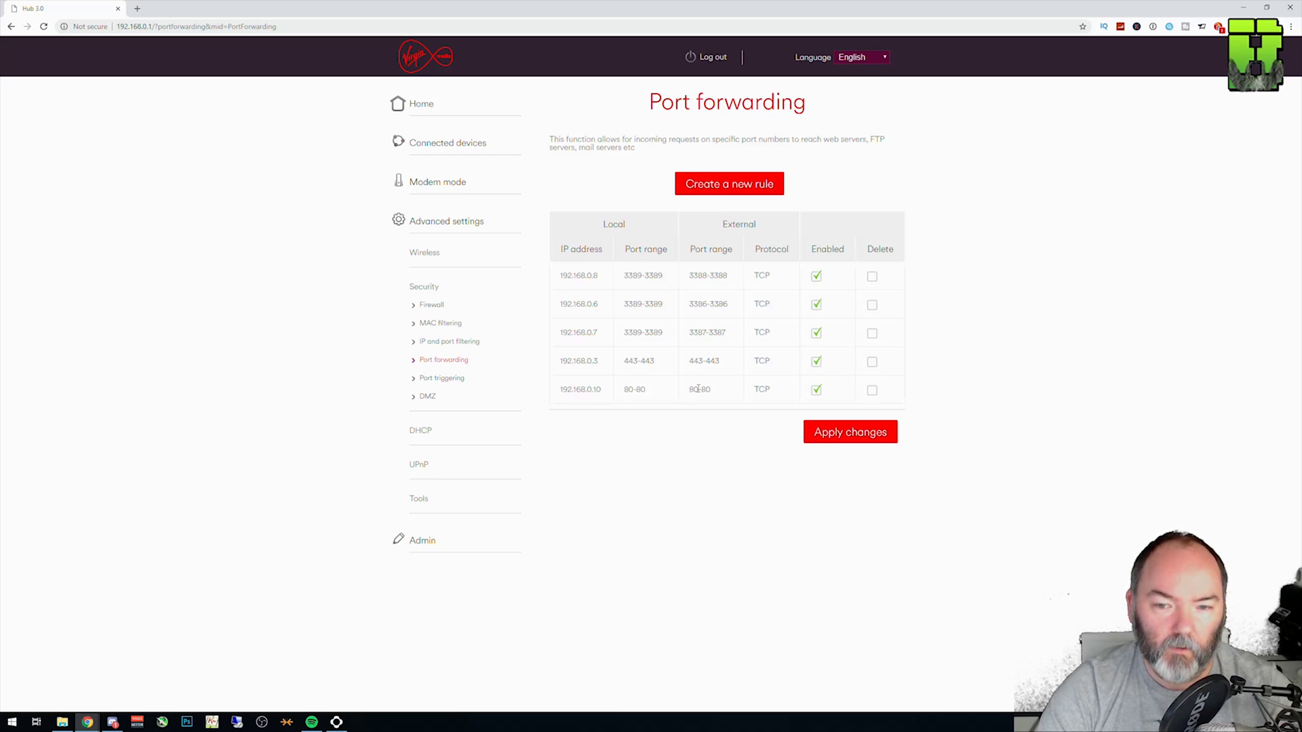
Add a rule for 192.168.0.10 with 443 as local and external start and end ports.
left_click(729, 184)
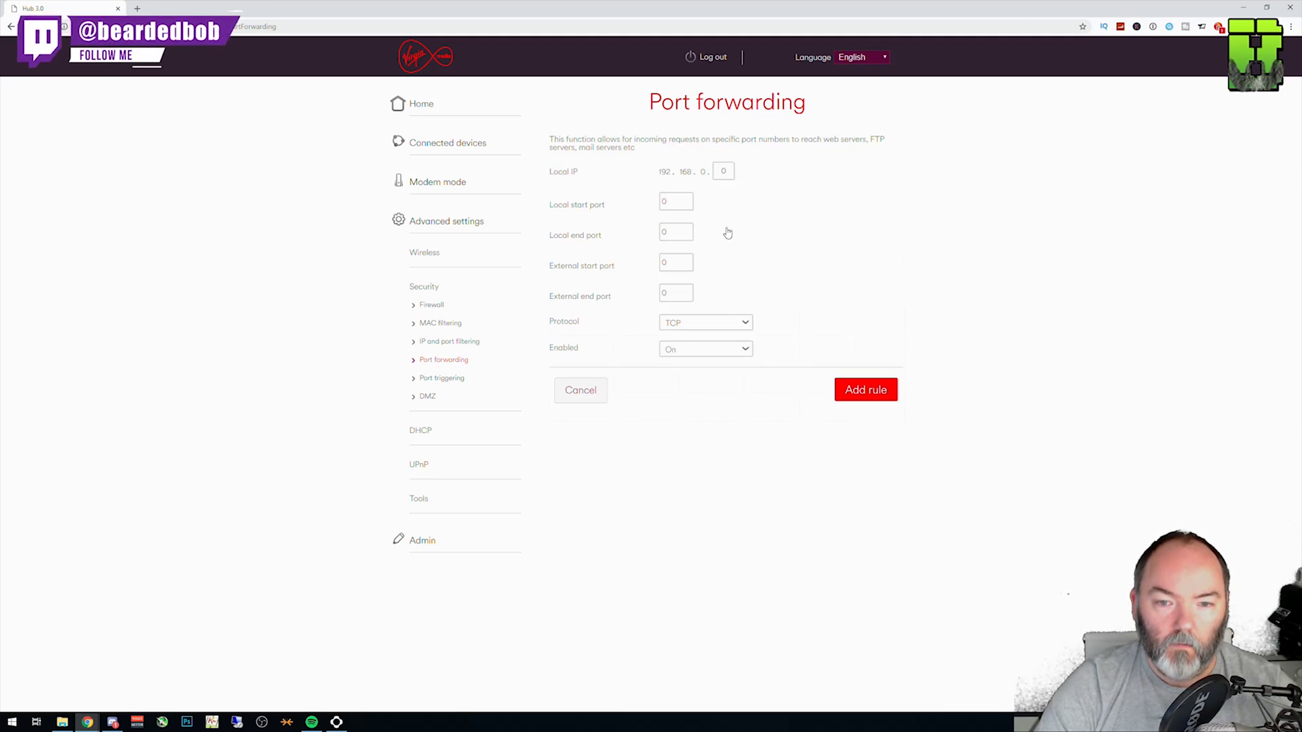
double_click(720, 171)
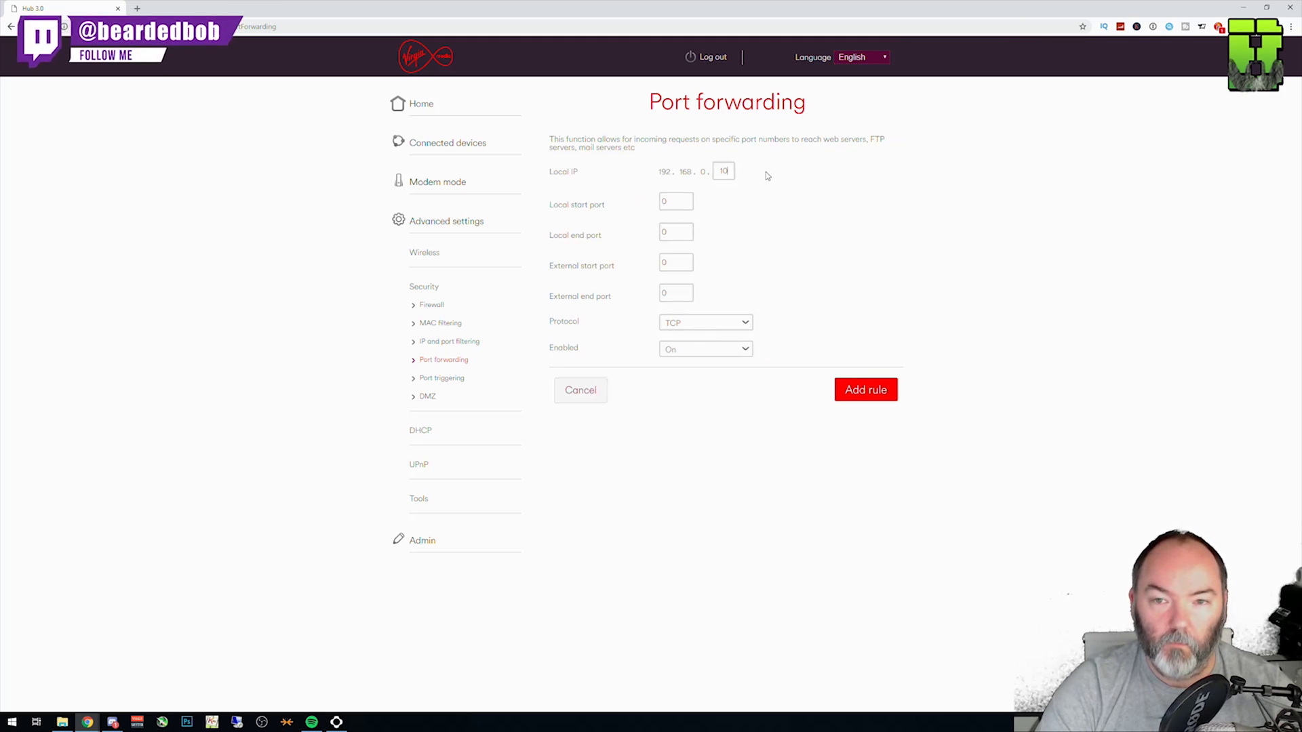
type("443")
key("Tab")
type("443")
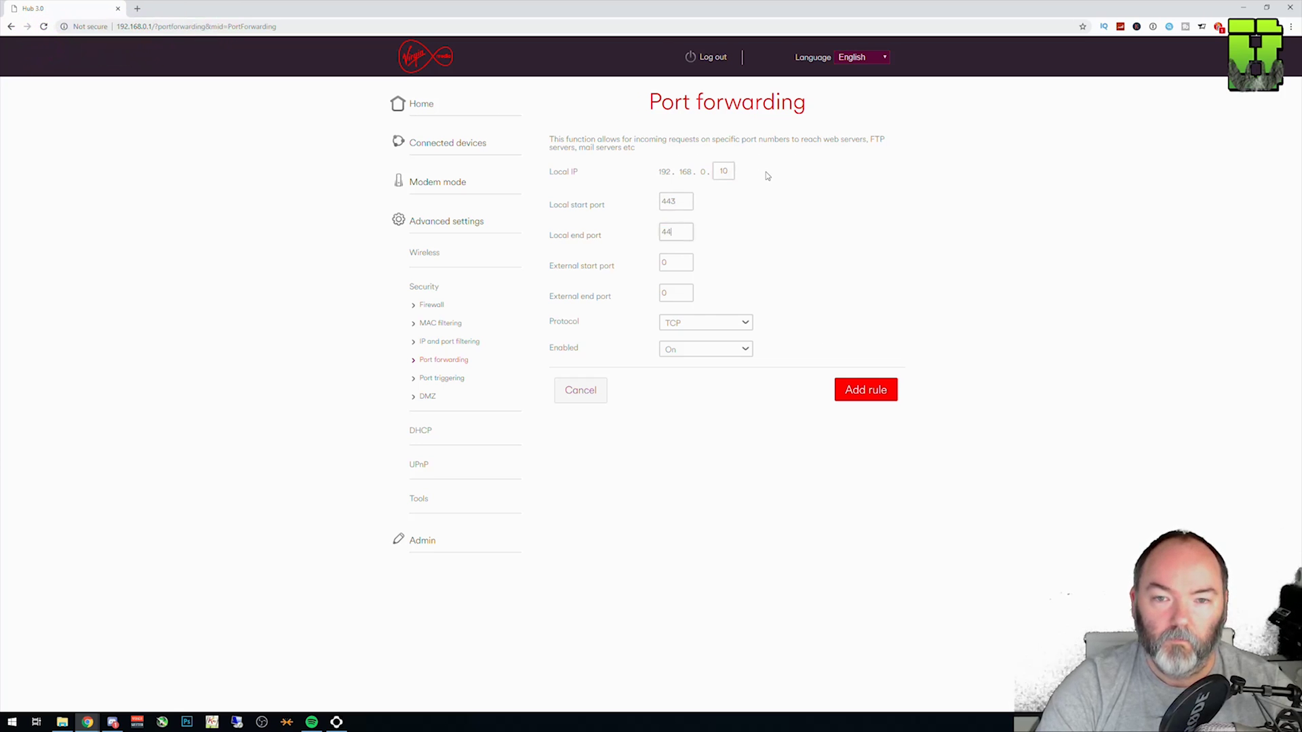
key("Tab")
type("443")
key("Tab")
type("4")
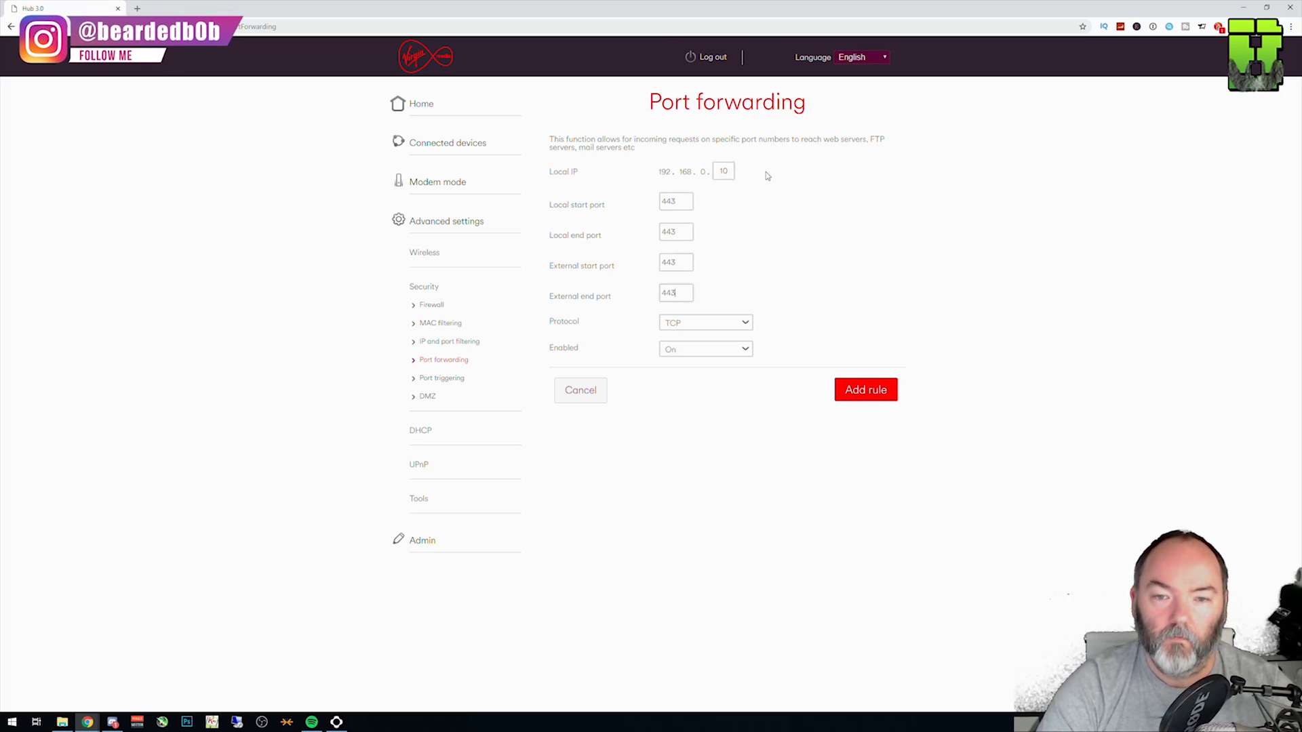
left_click(869, 393)
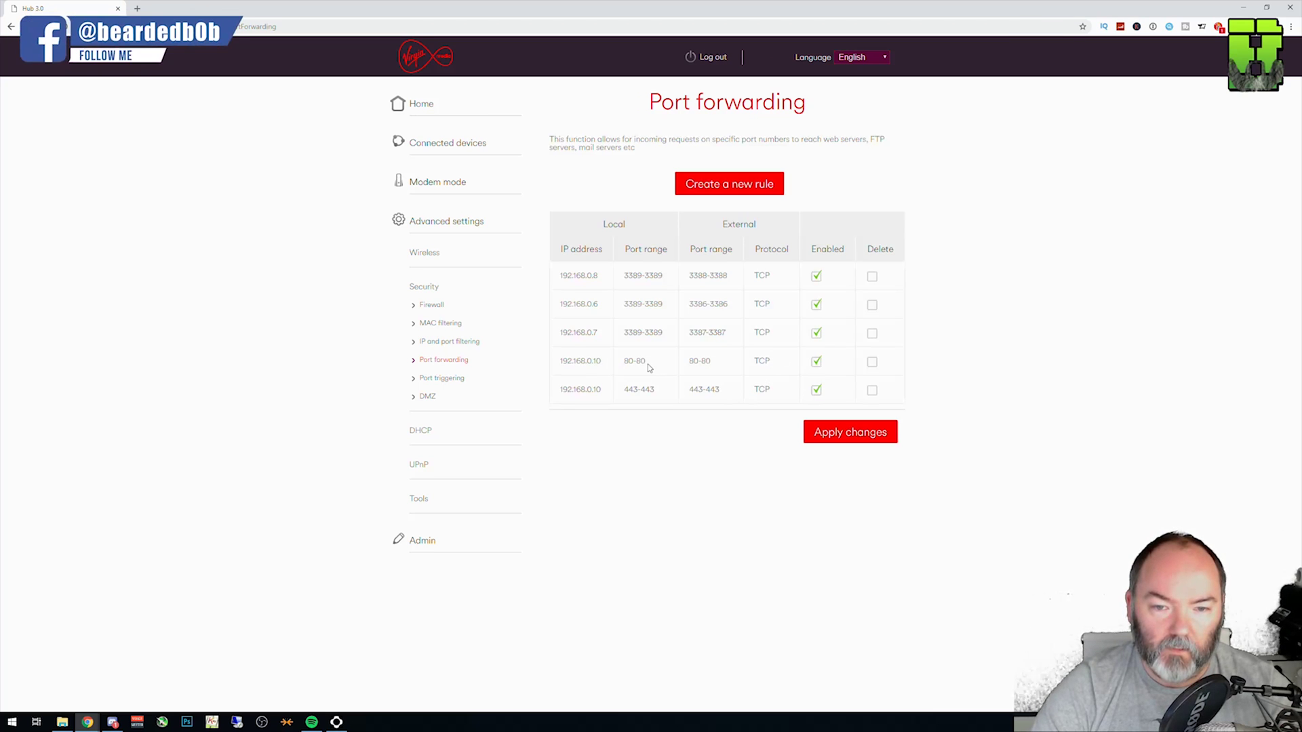
Add a rule for 192.168.0.10 with port 465 in all boxes, fixing a mistyped external port.
left_click(720, 186)
double_click(724, 171)
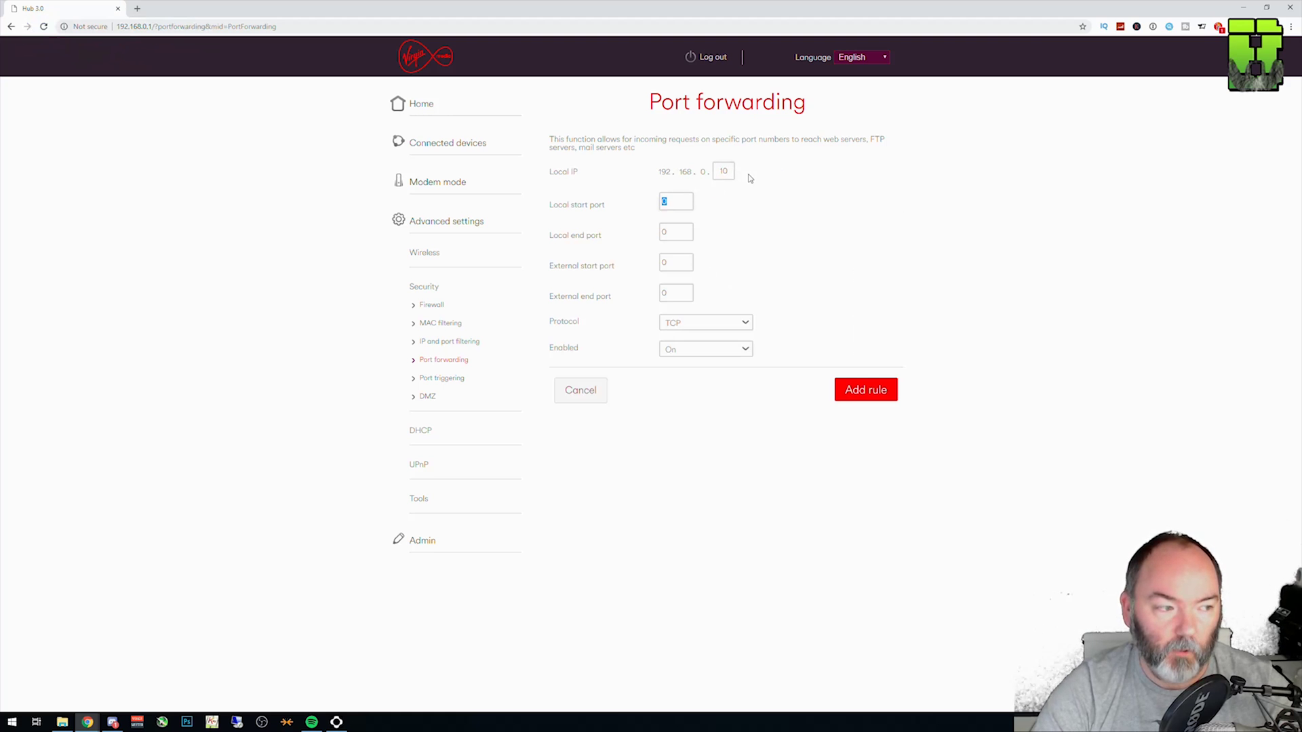
type("465")
key("Tab")
type("465")
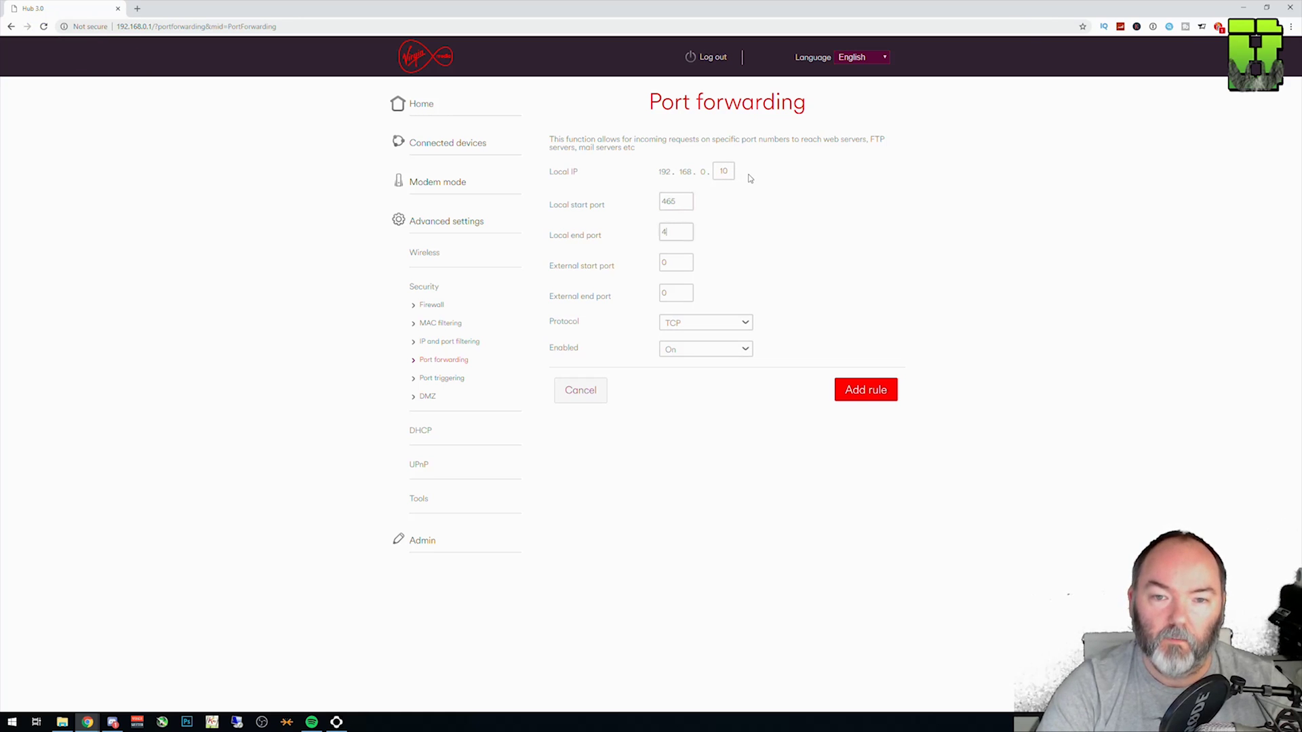
key("Tab")
type("4658")
key("Tab")
type("465")
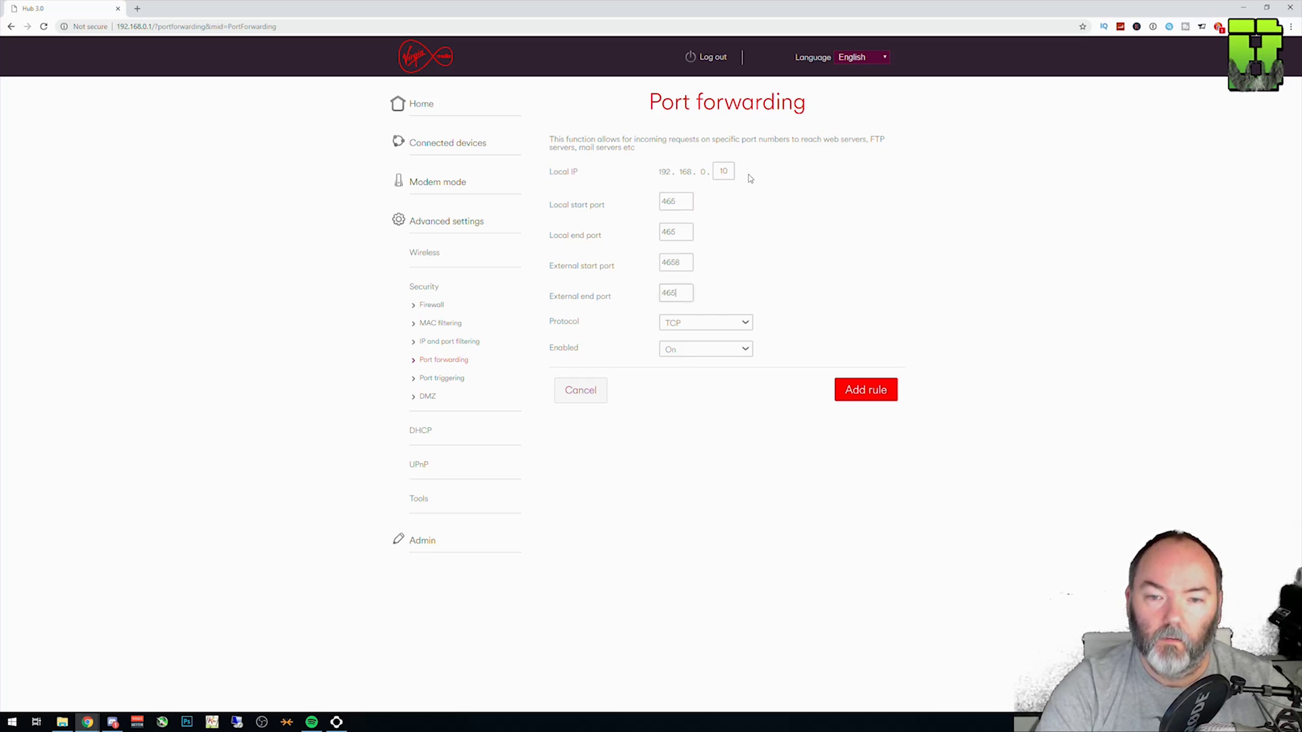
left_click(687, 263)
key("BackSpace")
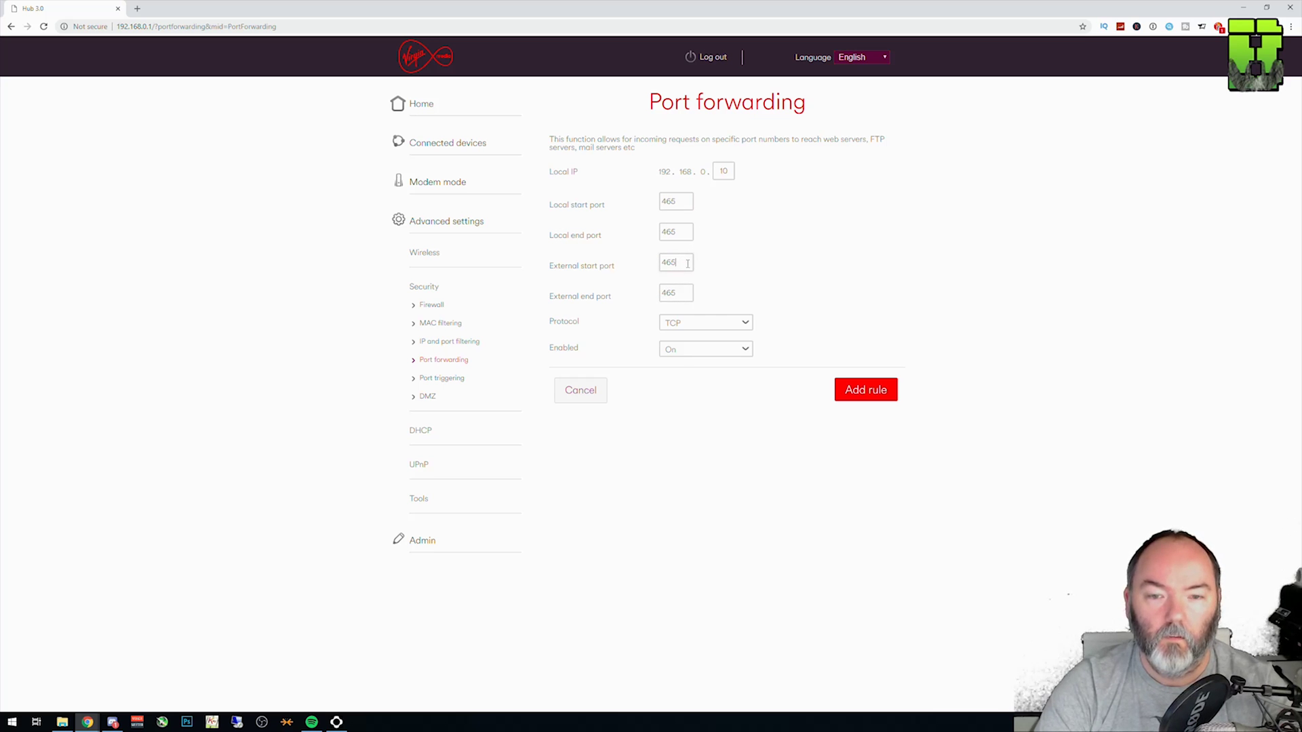
left_click(848, 395)
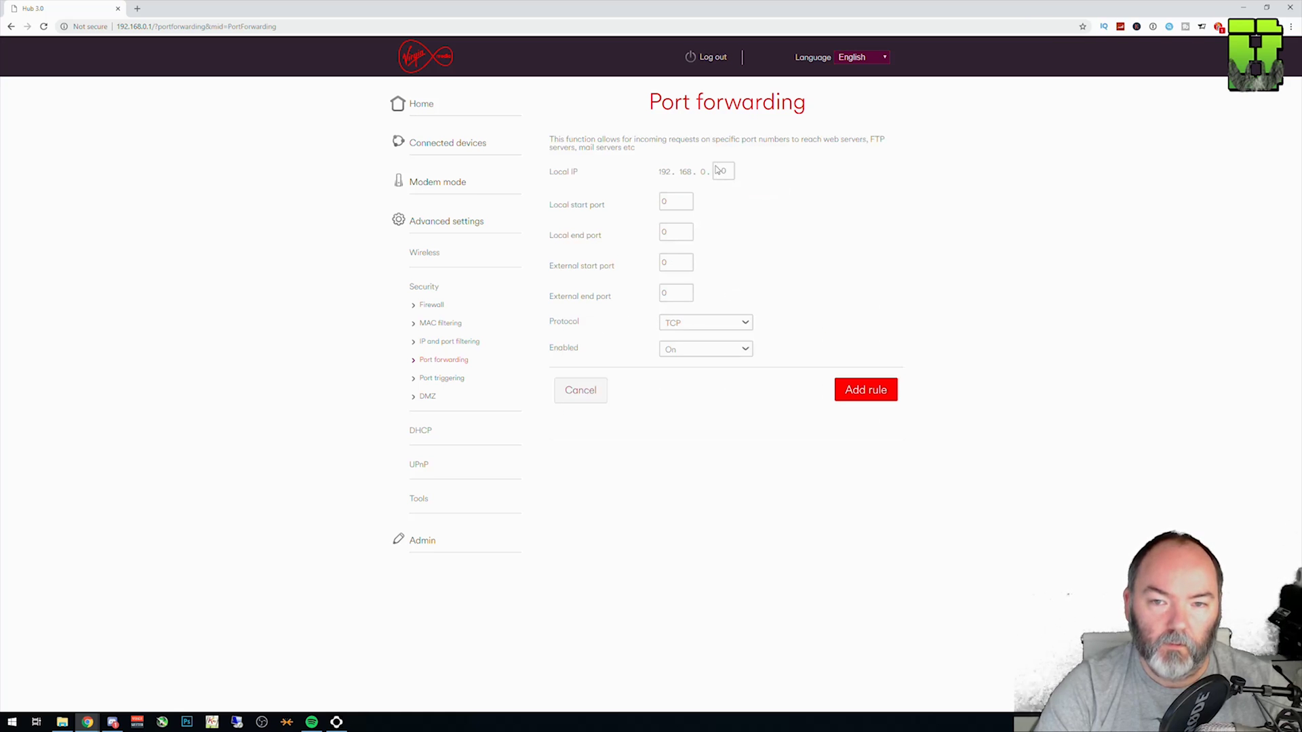
Enter port 983 for local and external ports and add the rule.
double_click(723, 171)
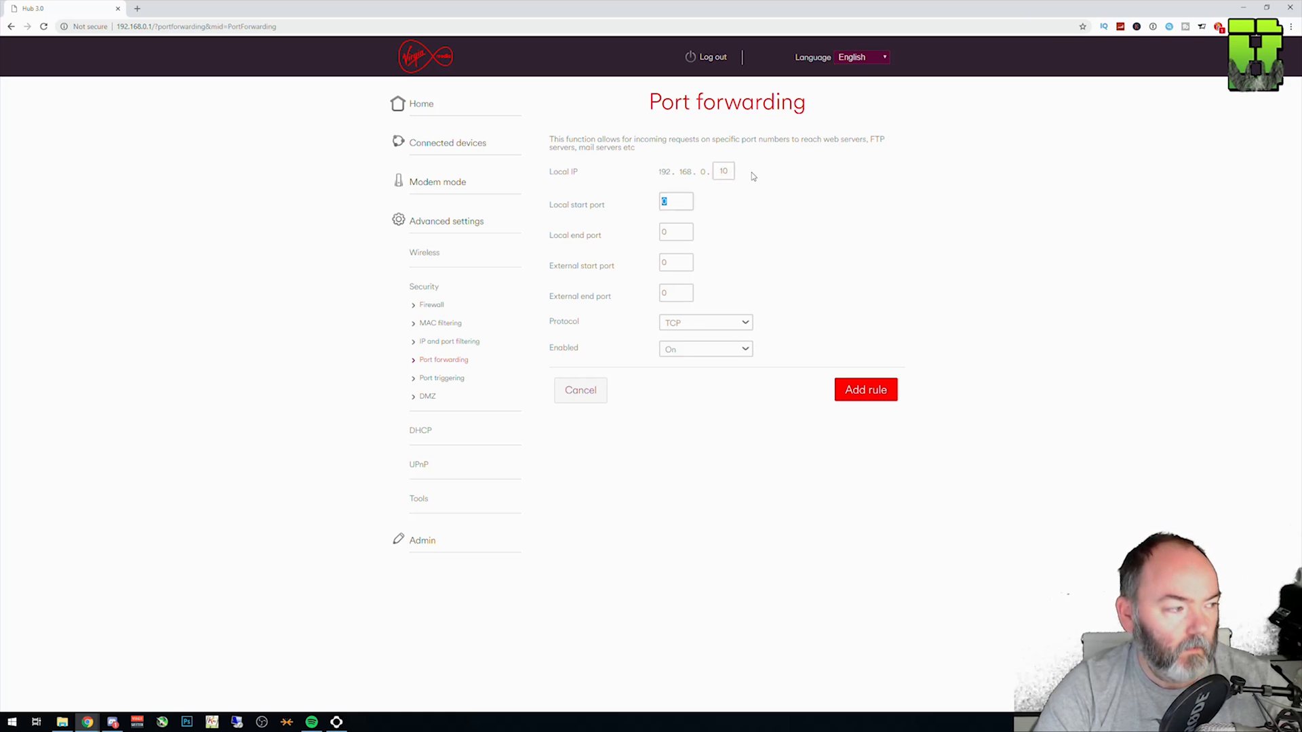
type("983")
key("Tab")
type("98")
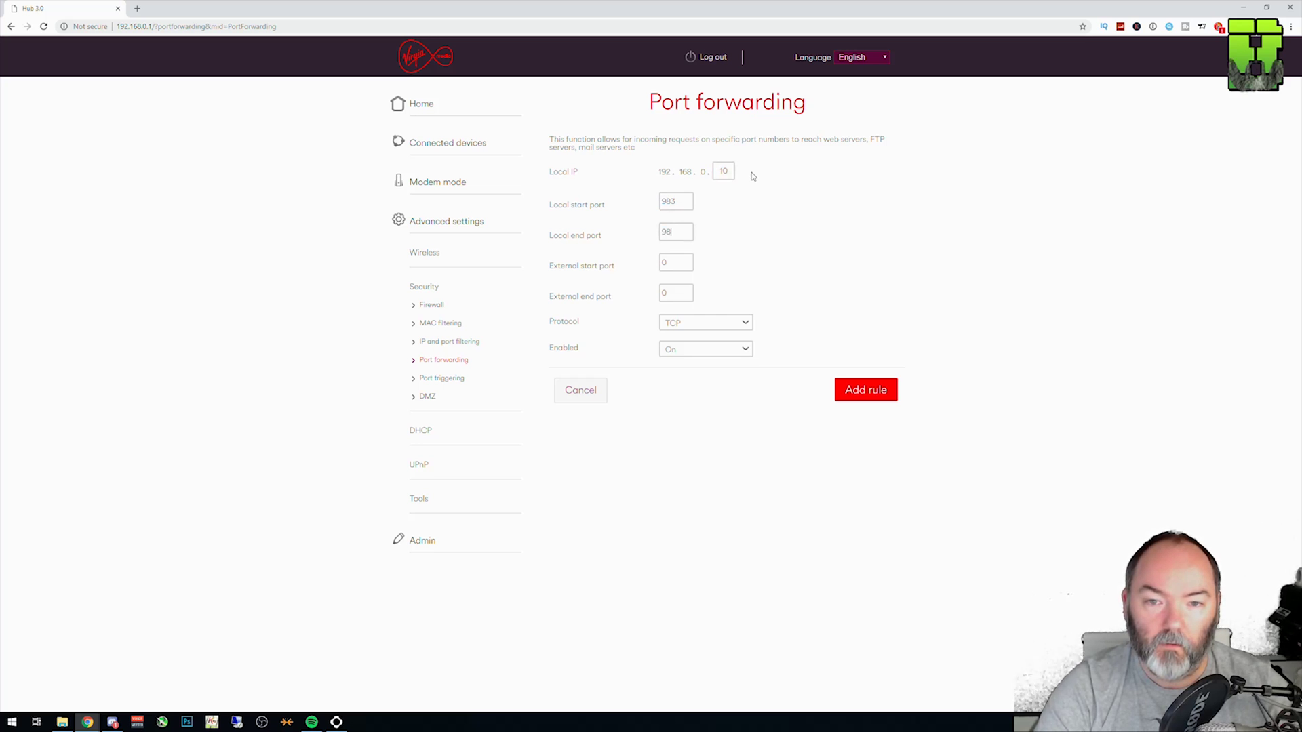
type("3")
key("Tab")
type("983-983")
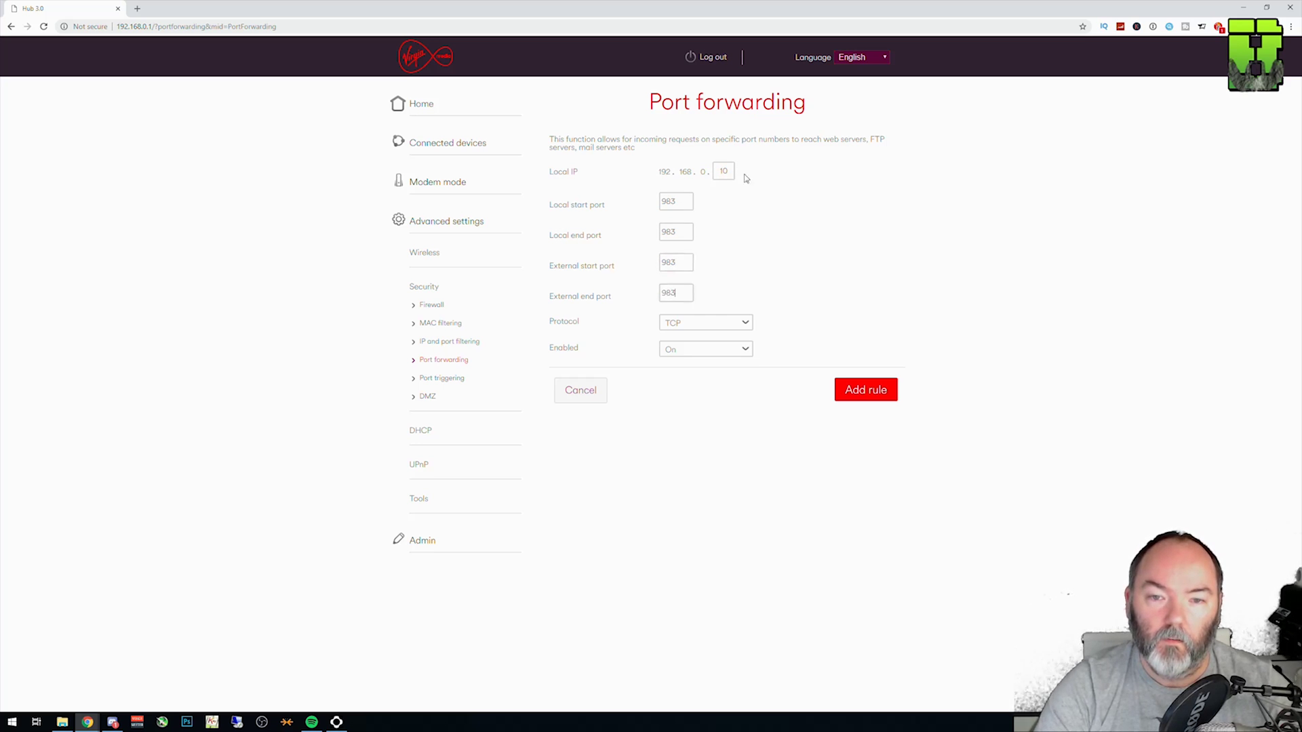
left_click(861, 390)
Create a rule for 192.168.0.10 with local and external ports 3478–3480 and submit it.
left_click(736, 233)
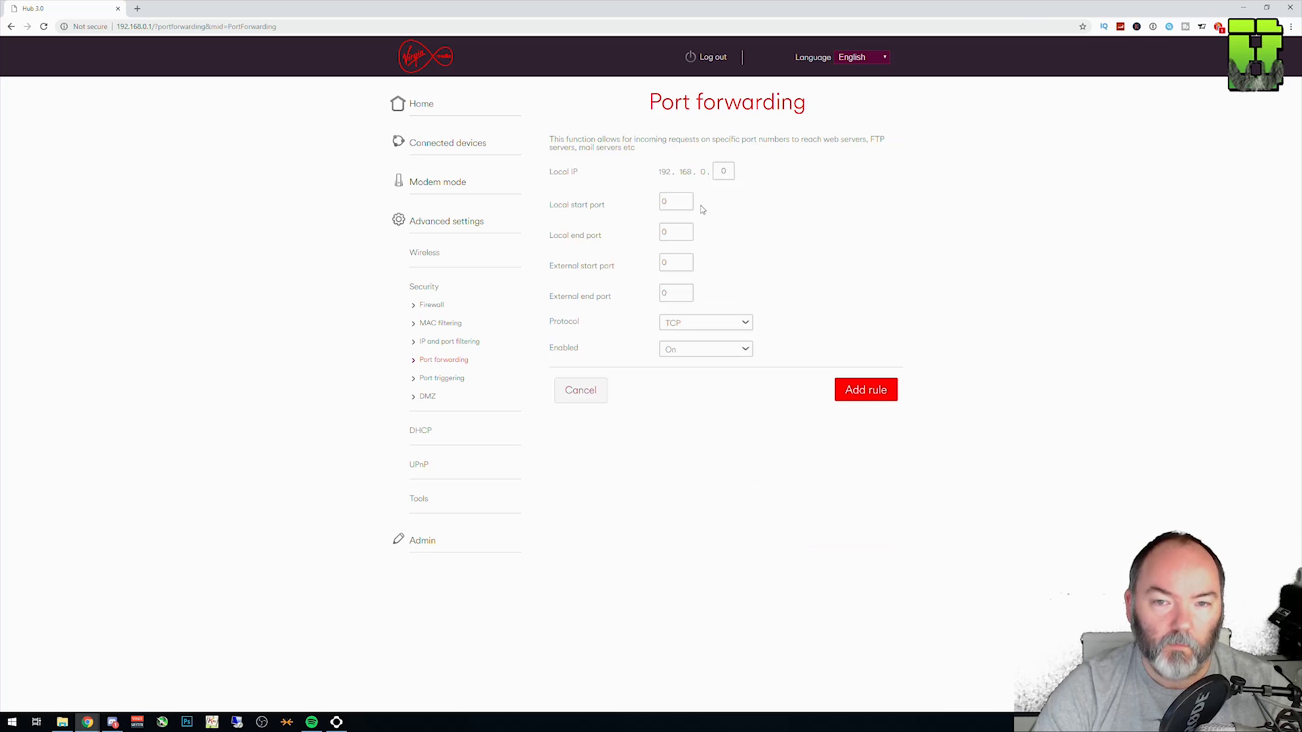
type("10")
key("Tab")
type("3")
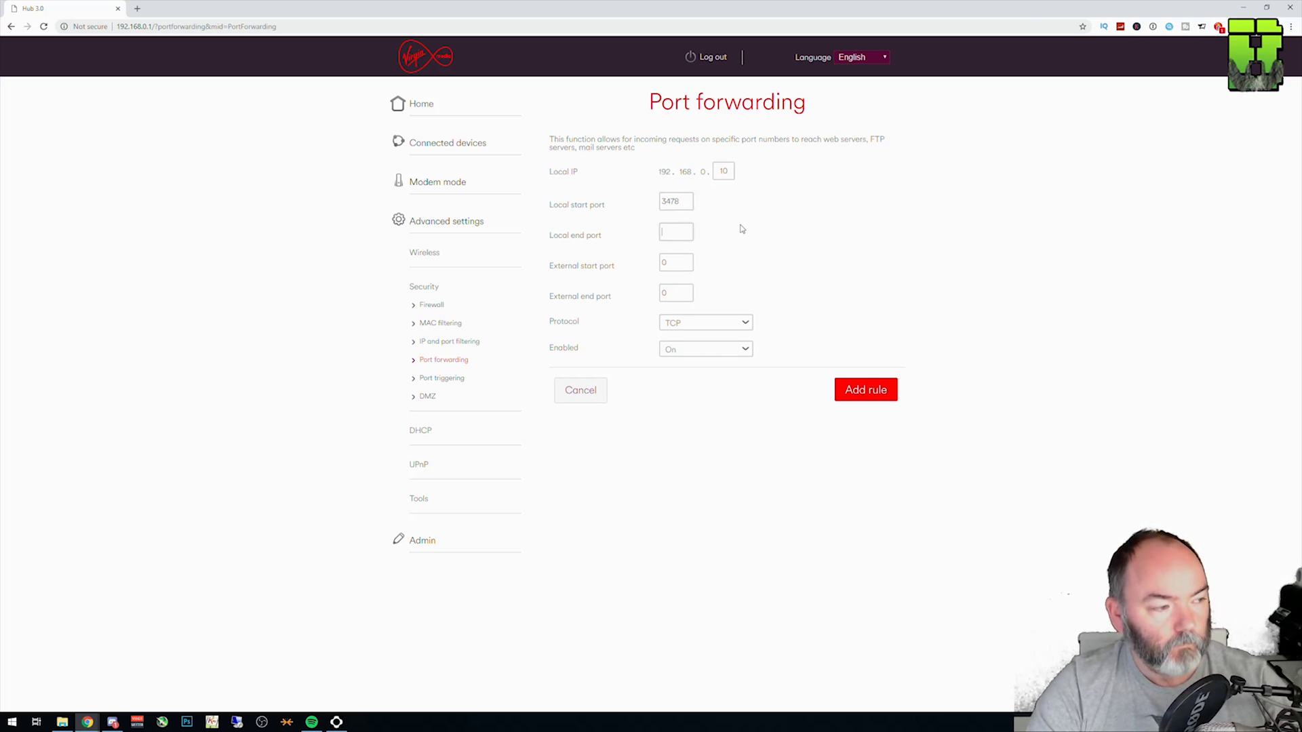
type("3480")
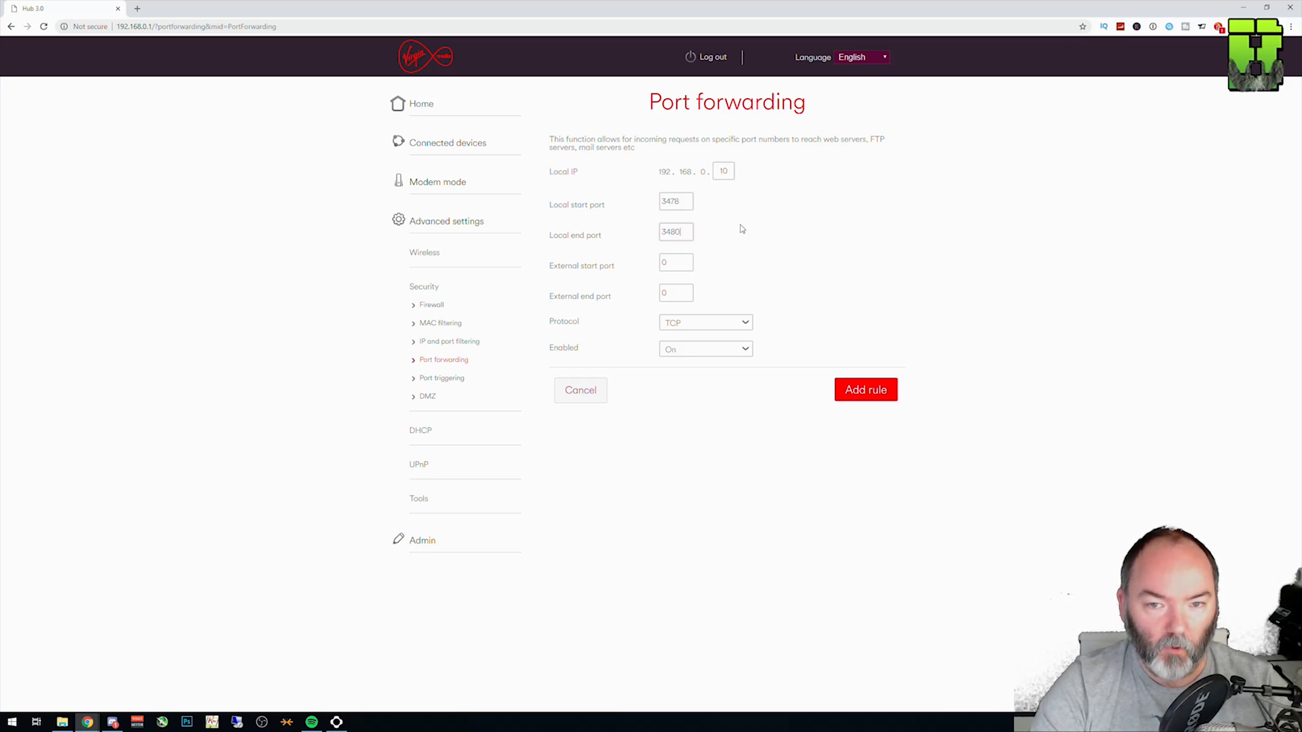
key("Tab")
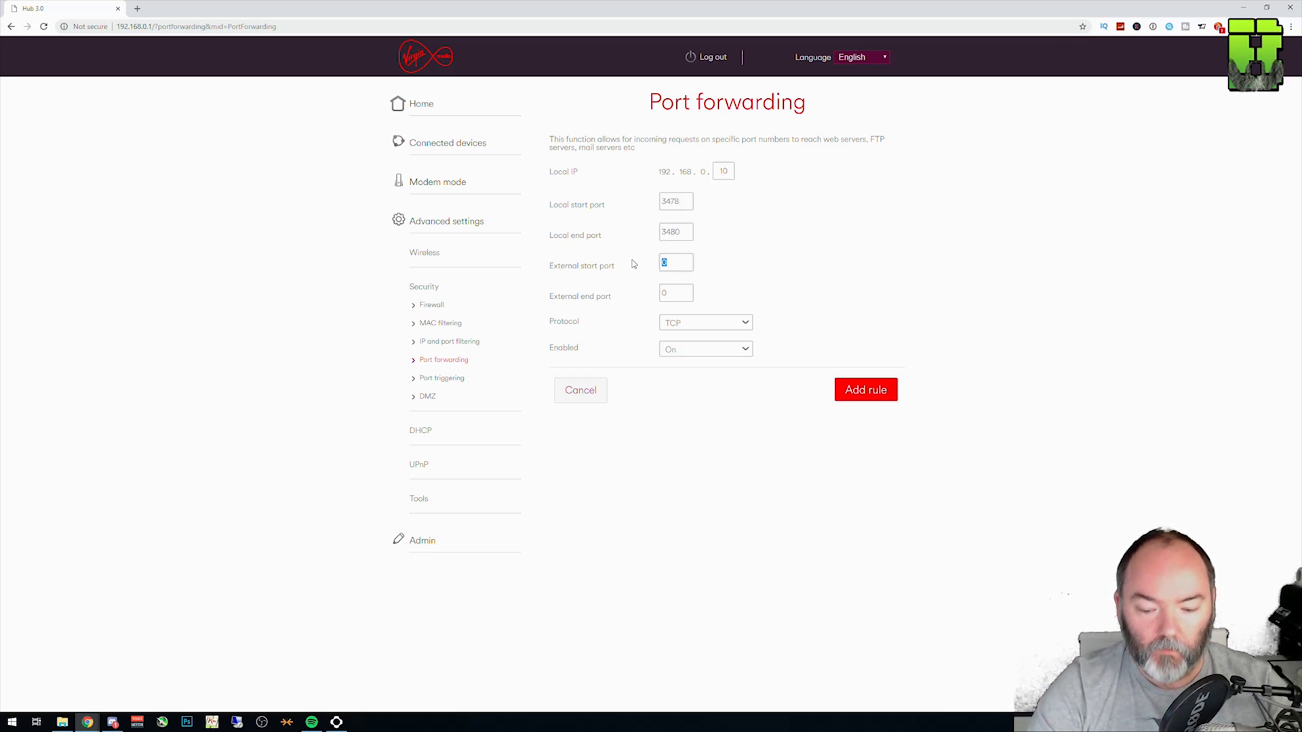
type("3478")
key("Tab")
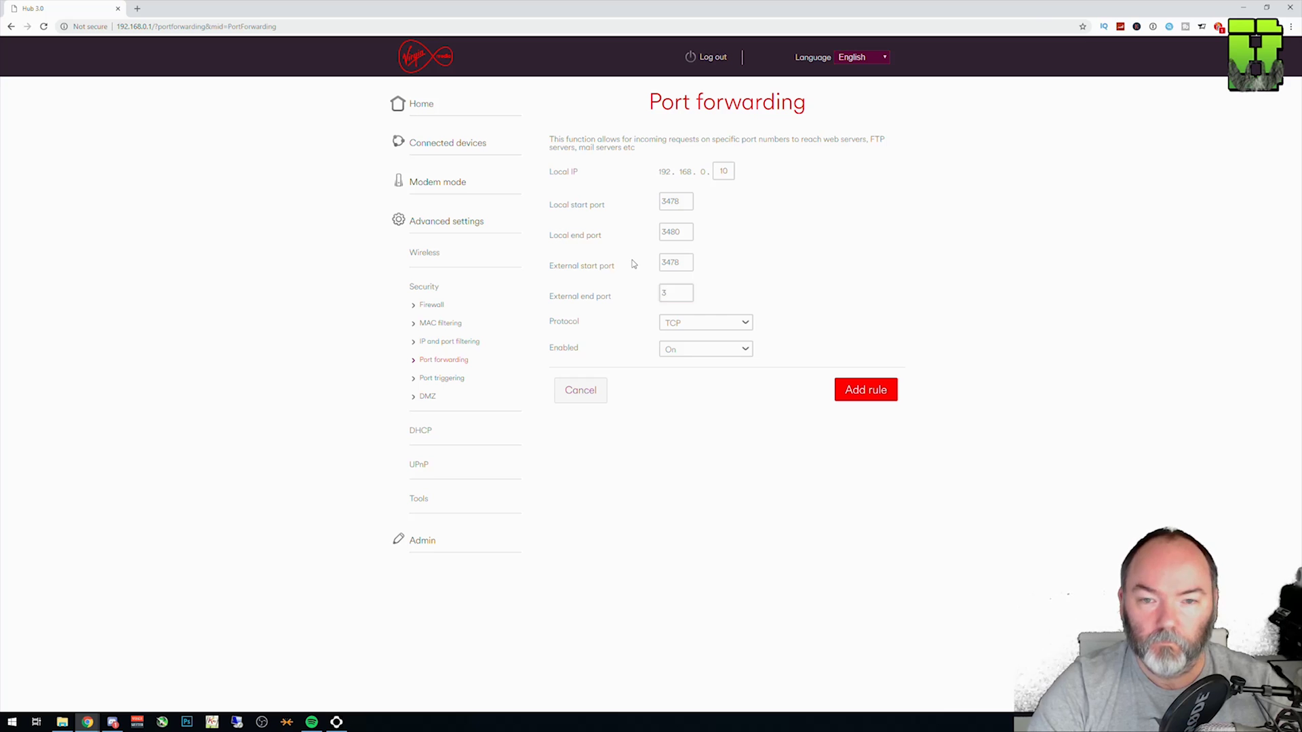
type("3480")
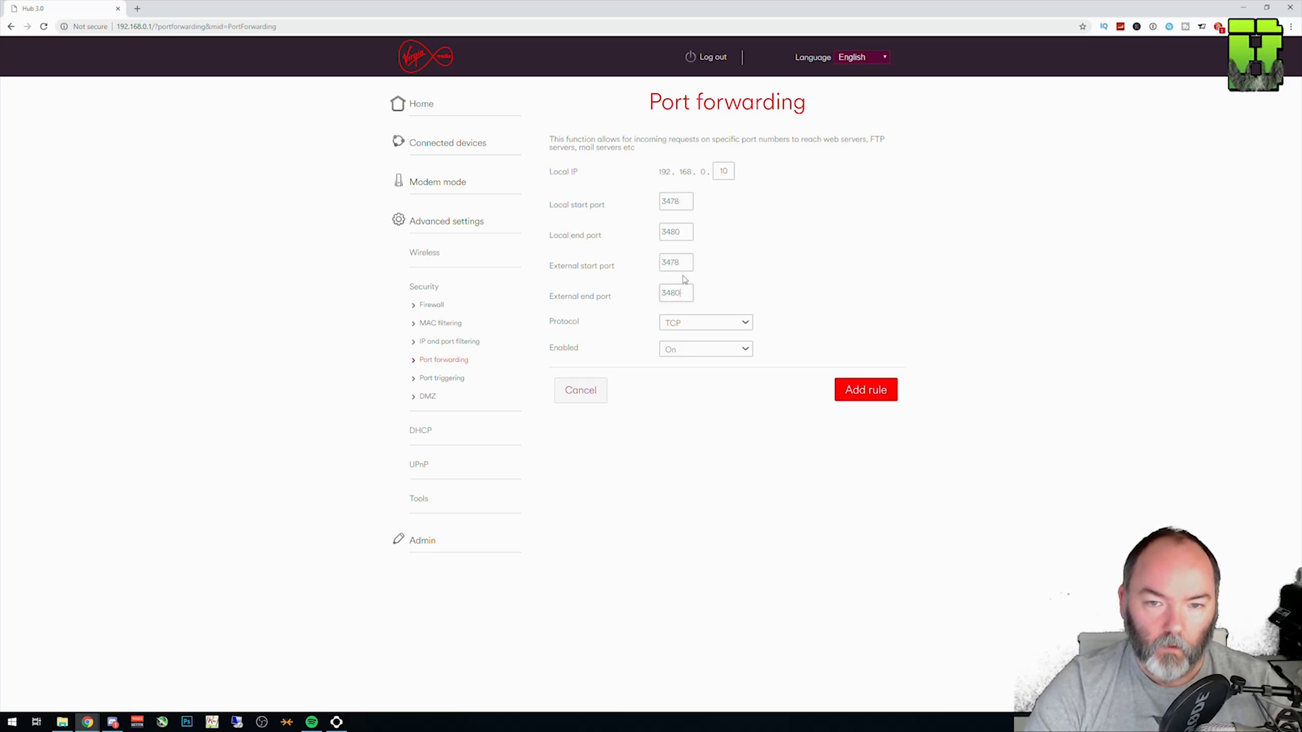
key("Return")
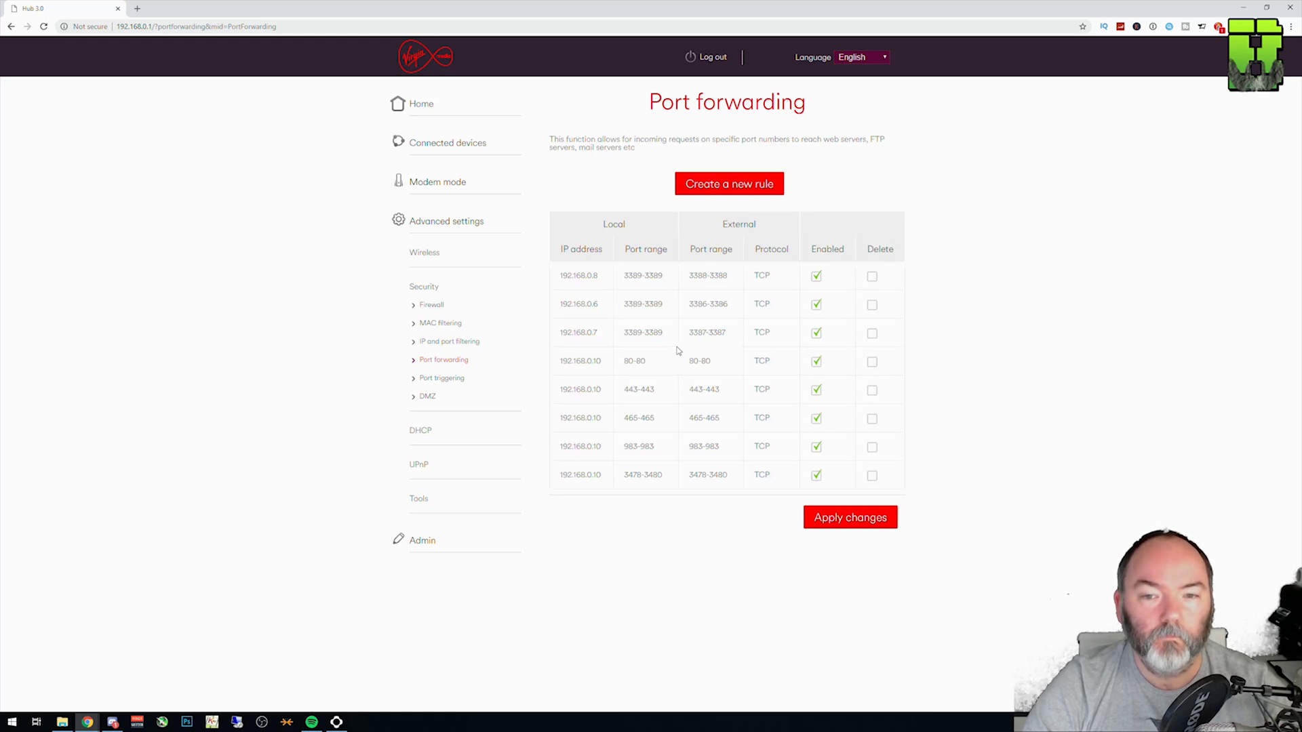
Add a rule forwarding port 5223 to 192.168.0.10.
left_click(751, 192)
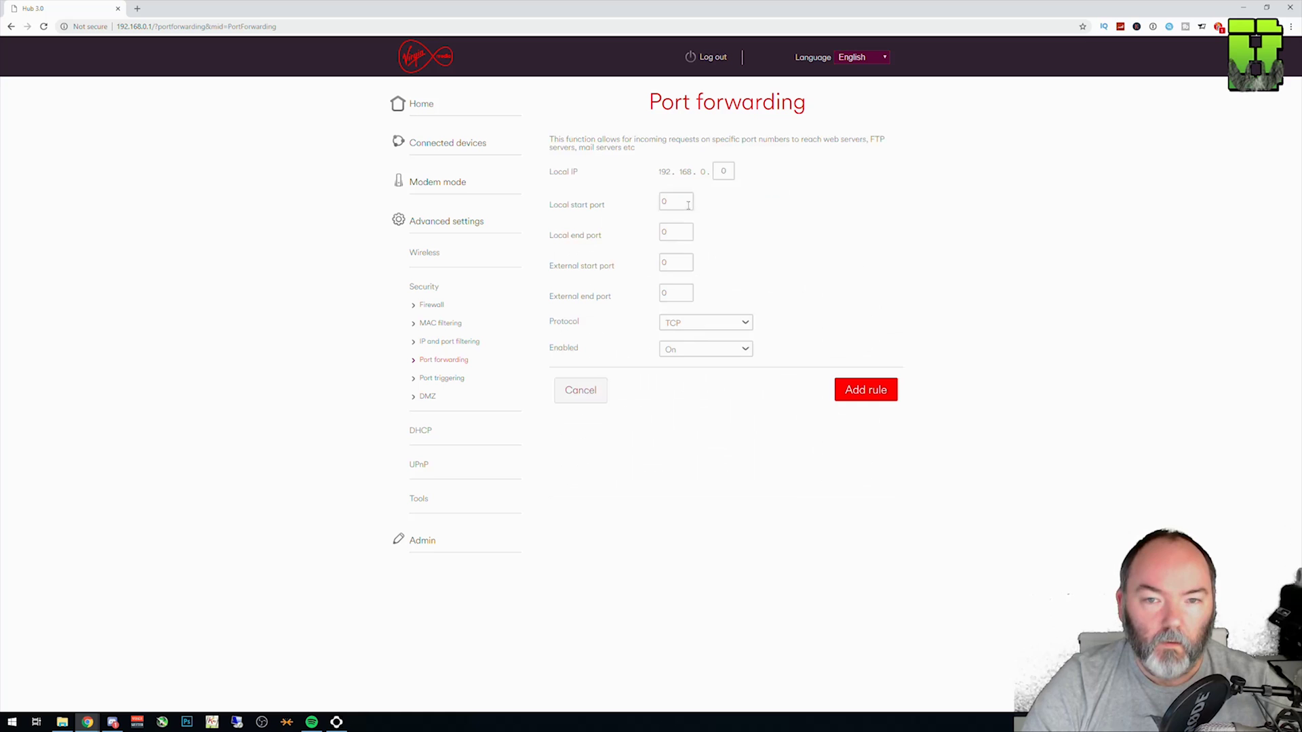
left_click(723, 172)
type("1")
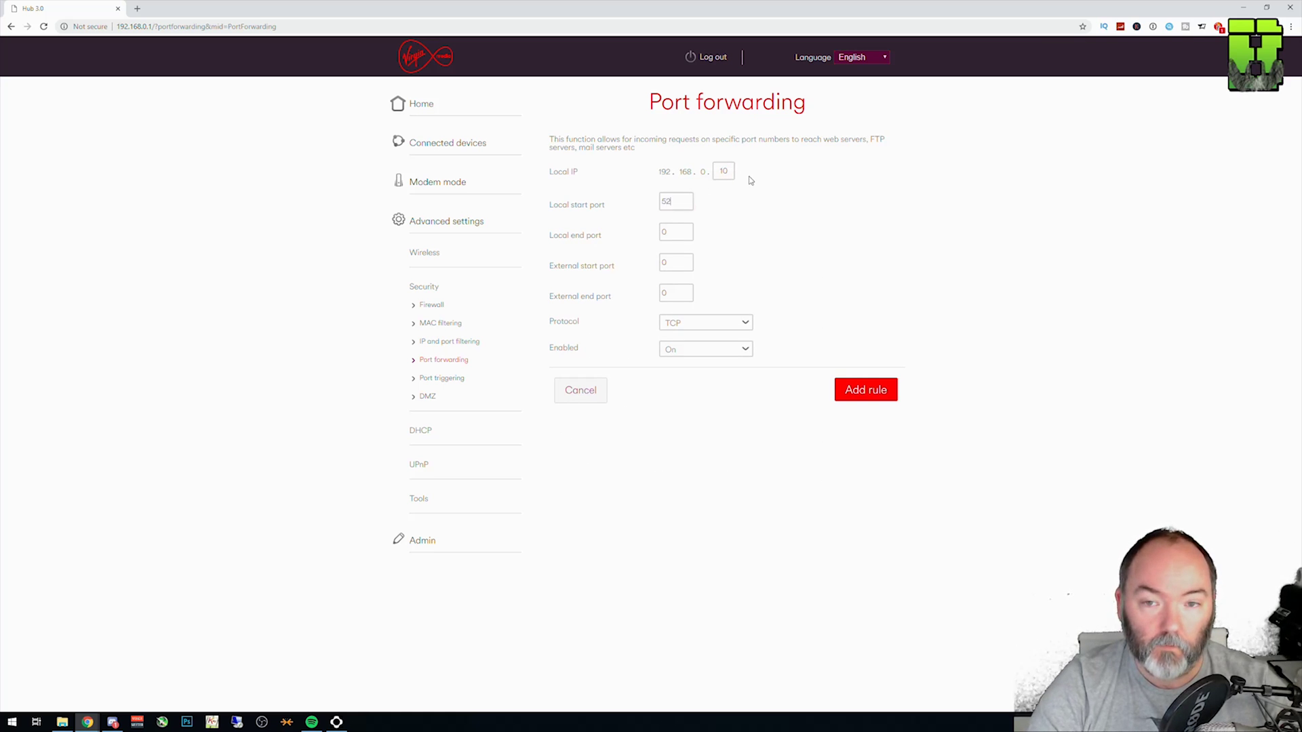
type("5223")
key("Tab")
type("522")
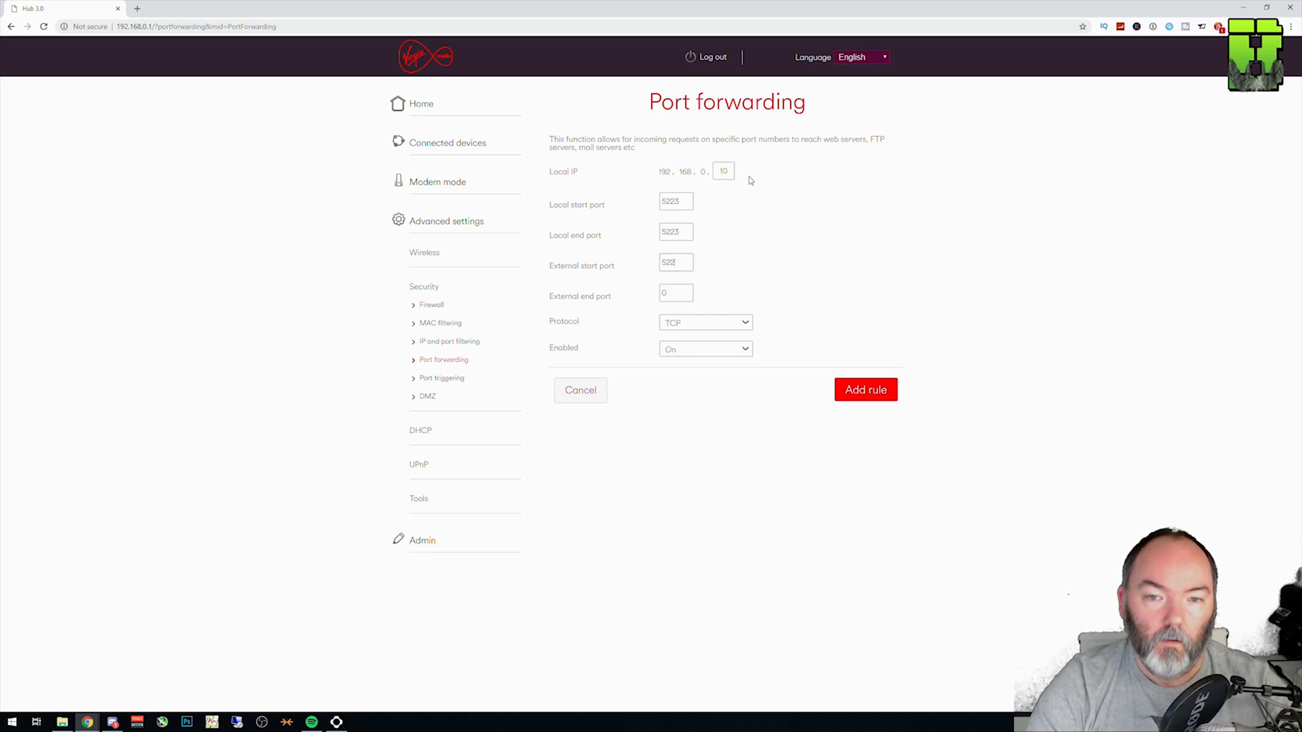
type("5223")
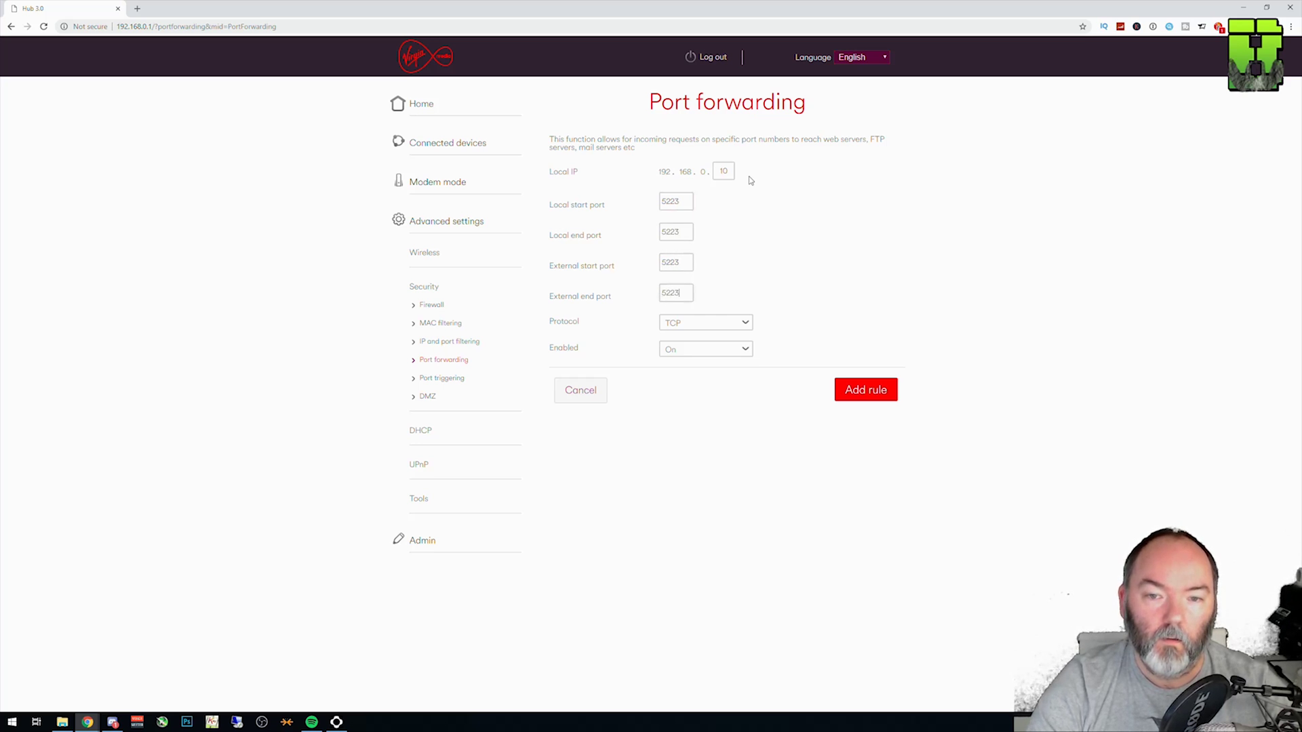
left_click(866, 390)
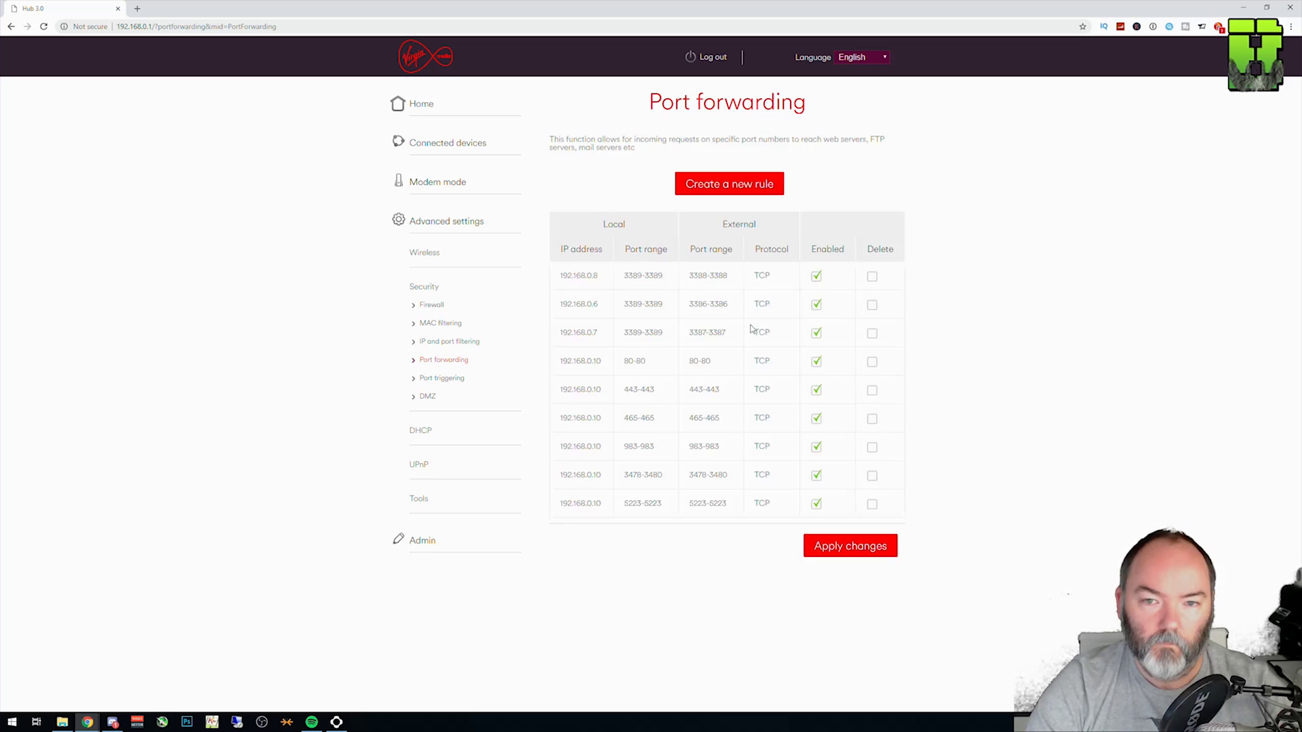
Add a rule forwarding port 8080 to 192.168.0.10.
left_click(733, 184)
double_click(722, 173)
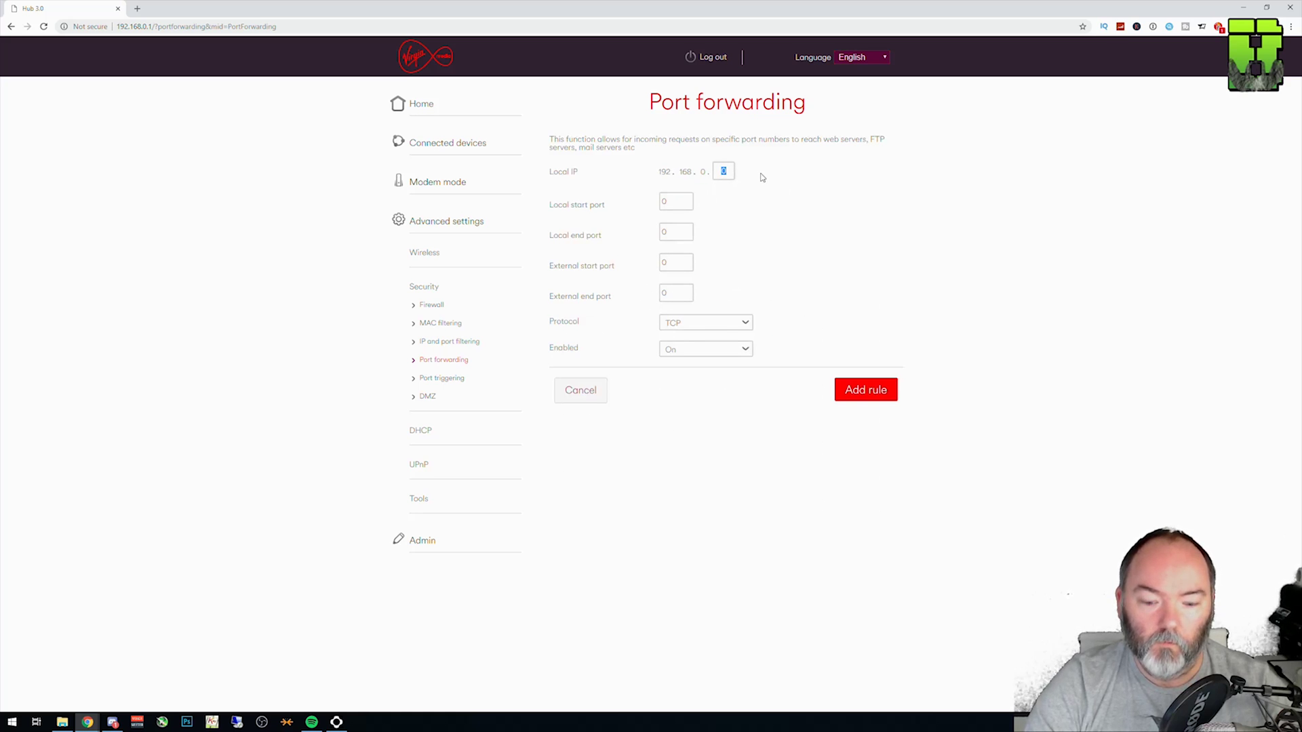
key("Tab")
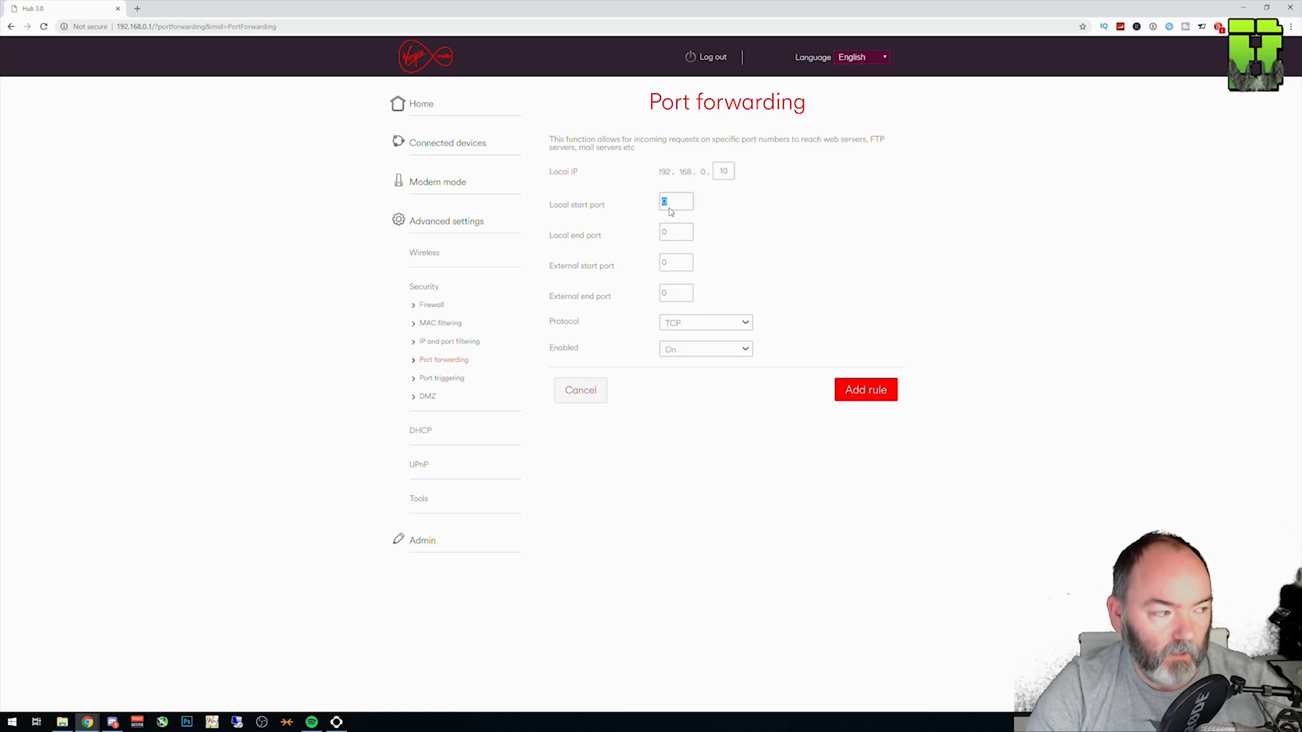
type("8")
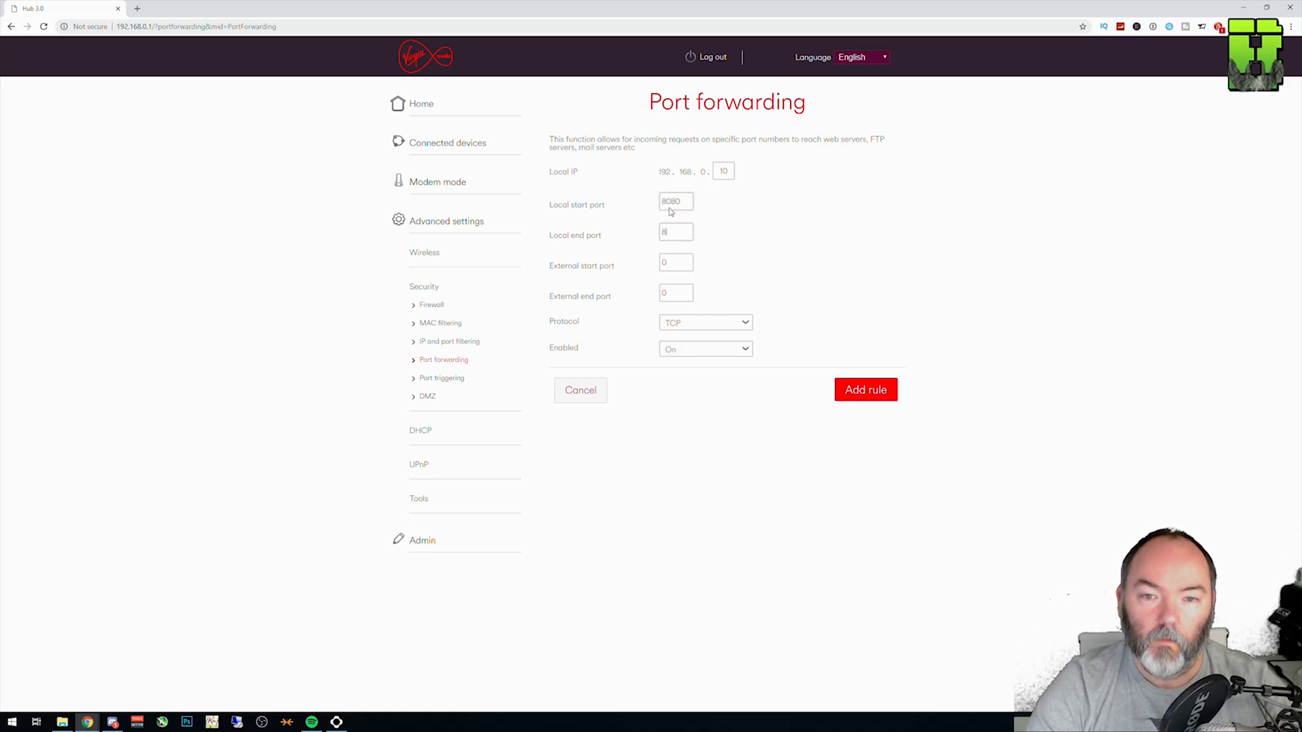
type("0808088080")
type("8080")
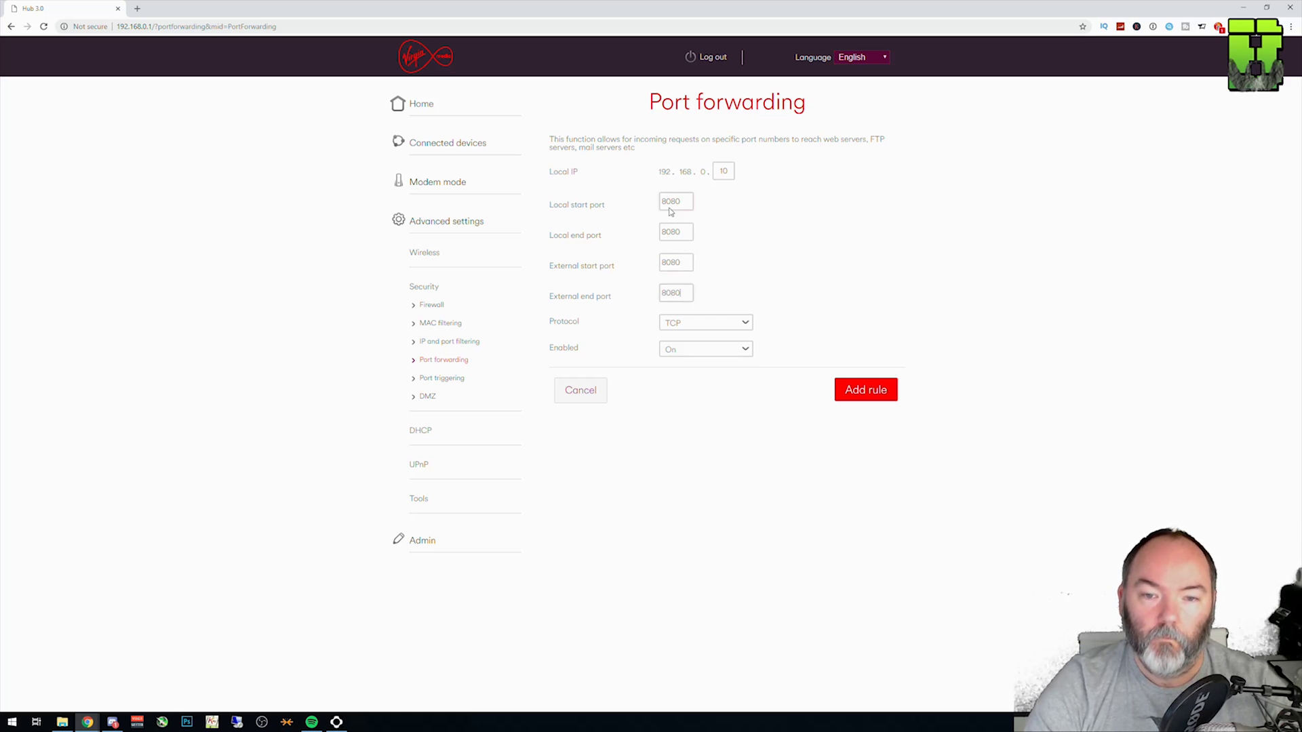
left_click(871, 389)
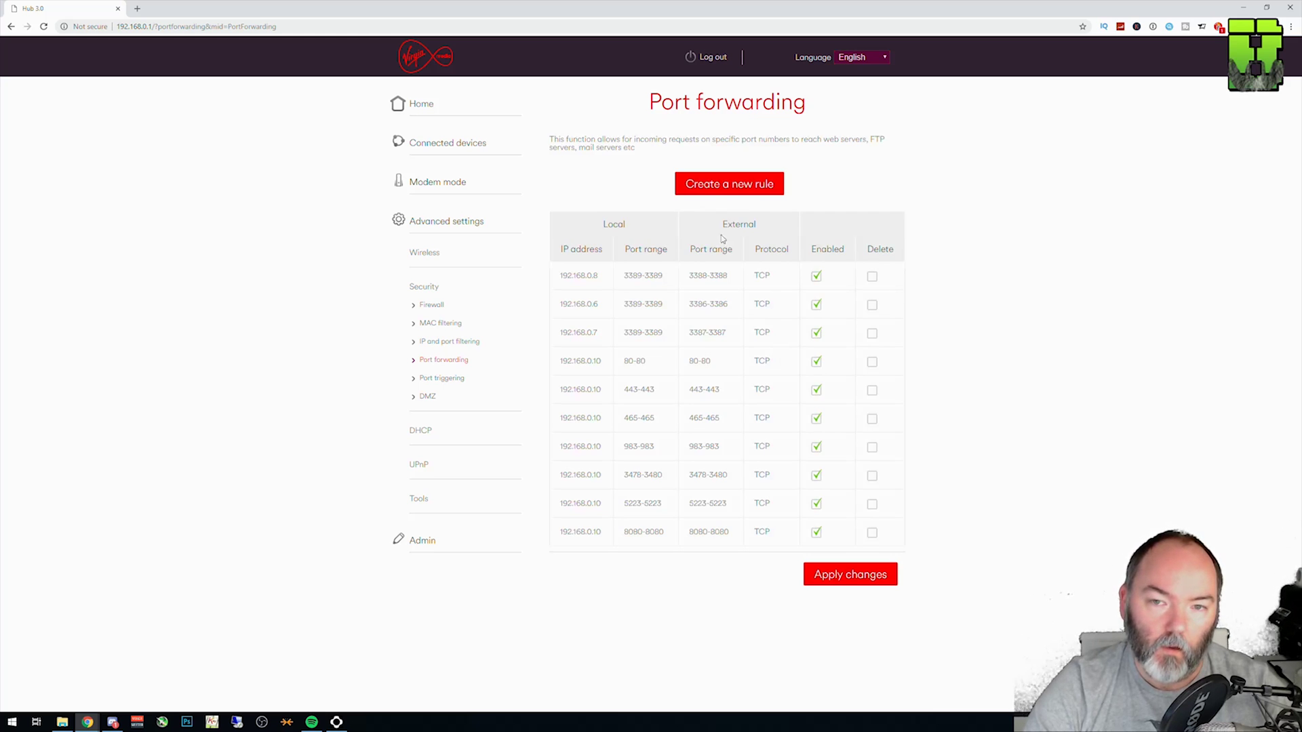
Create a rule for 192.168.0.10 with start ports 10070 and end ports 10080, and add it.
left_click(715, 190)
left_click(715, 171)
type("10")
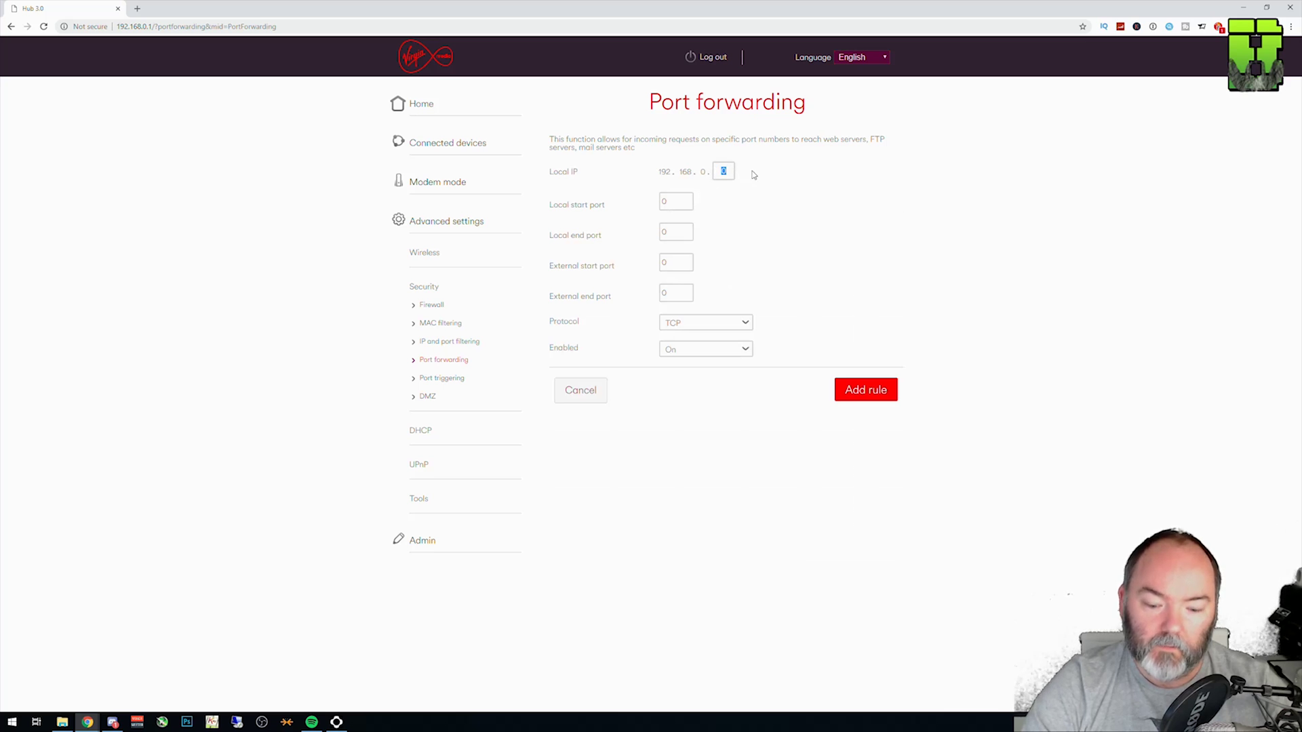
type("1")
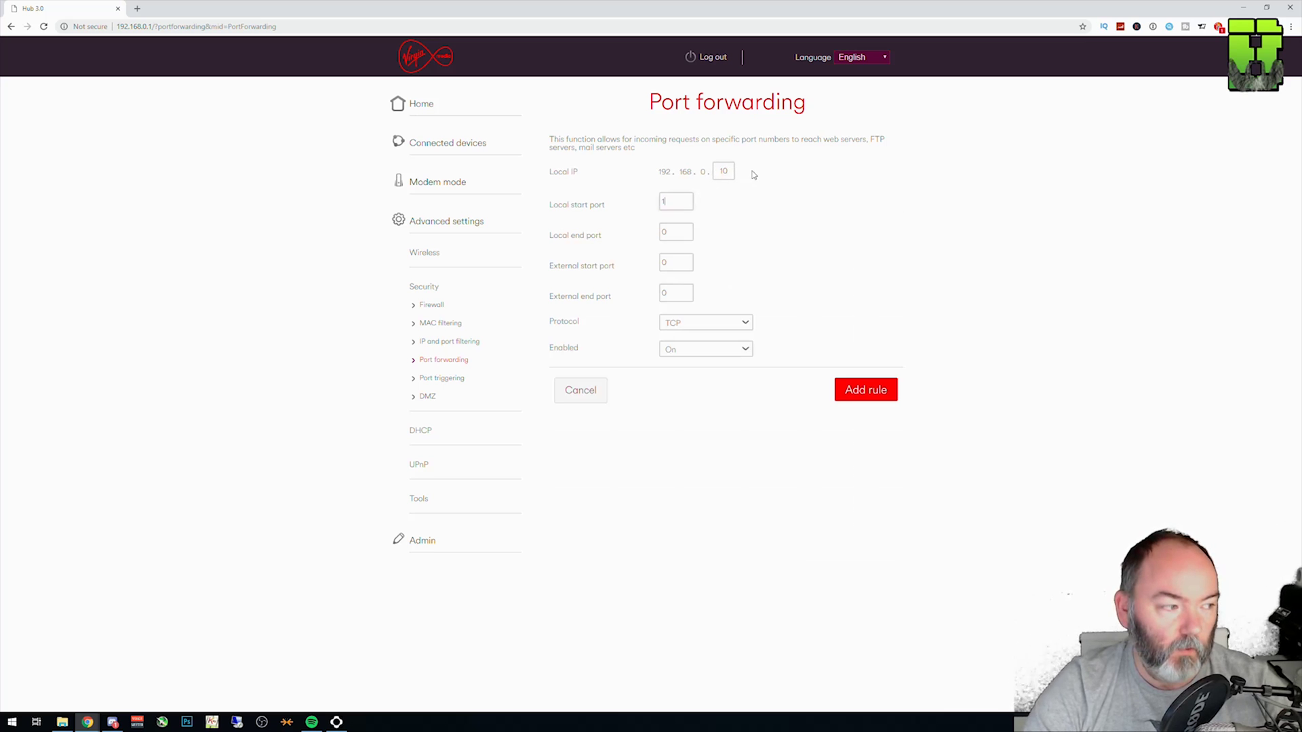
type("0010080")
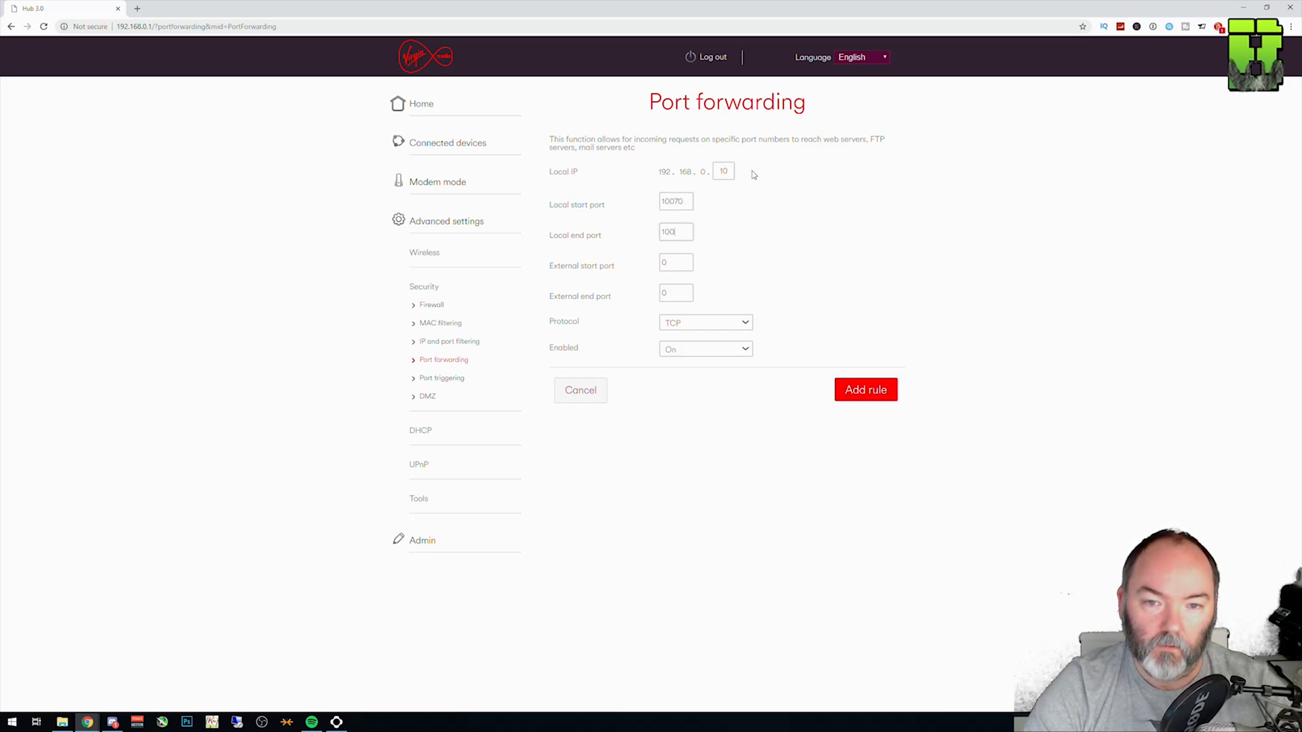
type("10070")
key("Tab")
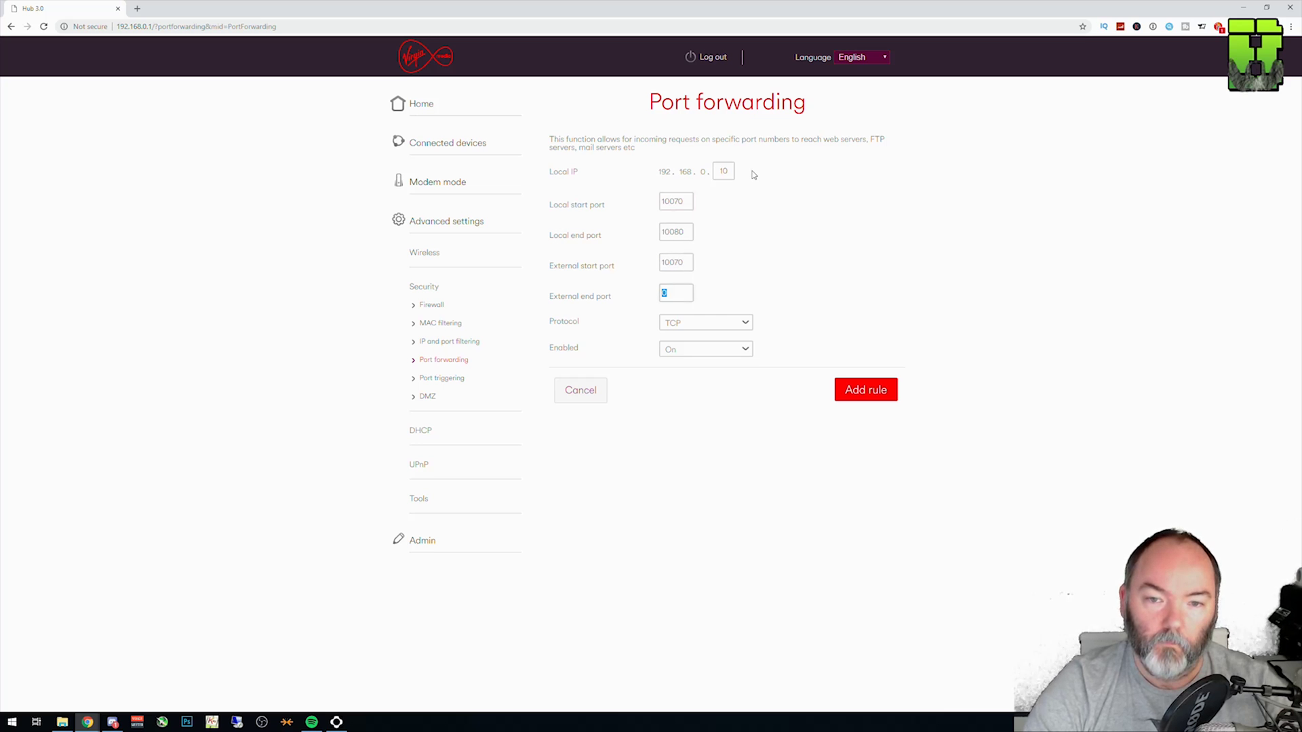
type("10080")
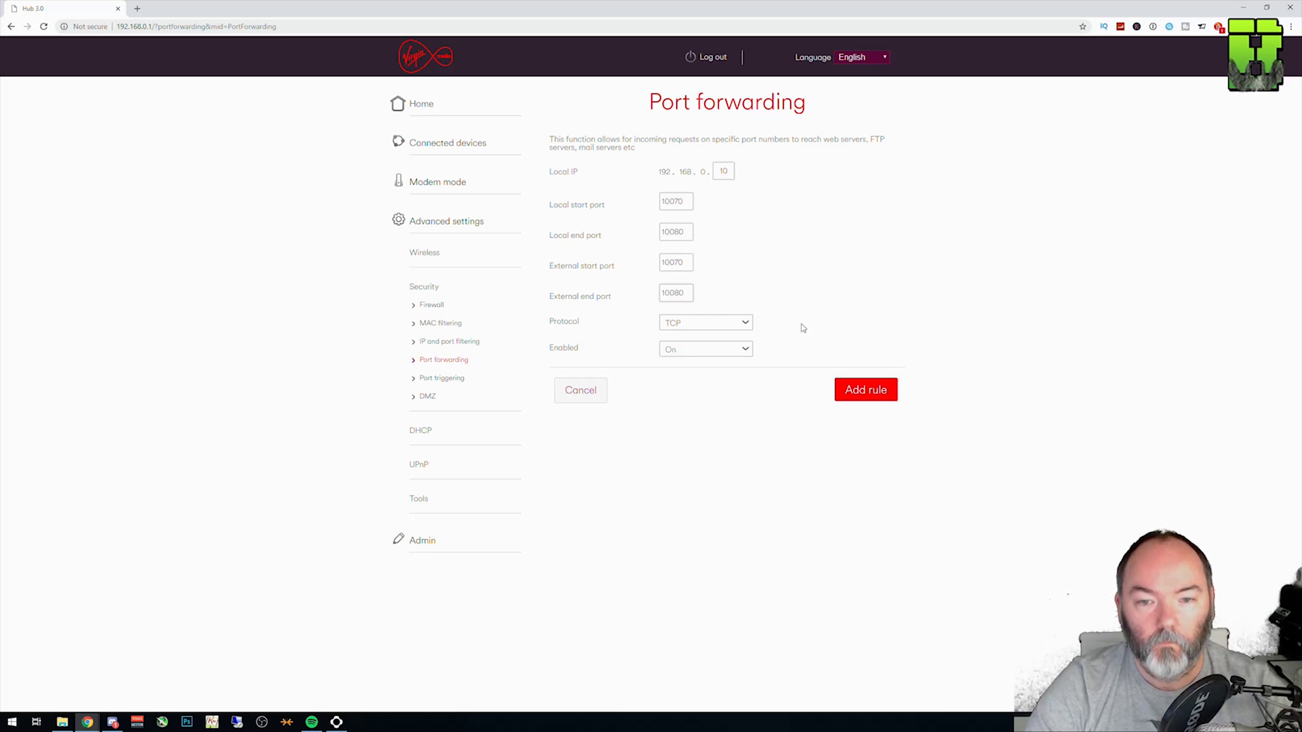
left_click(868, 398)
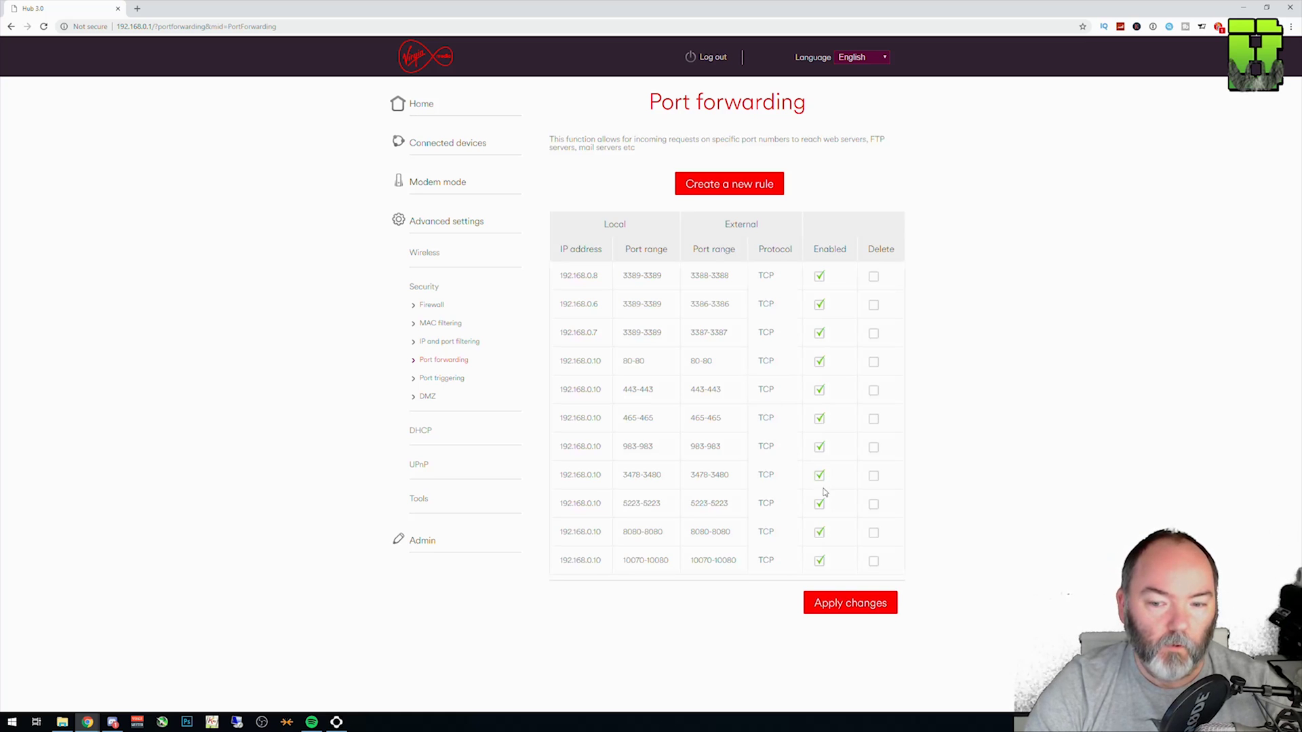
Apply the changes and check the new 192.168.0.10 rules in the table.
left_click(851, 612)
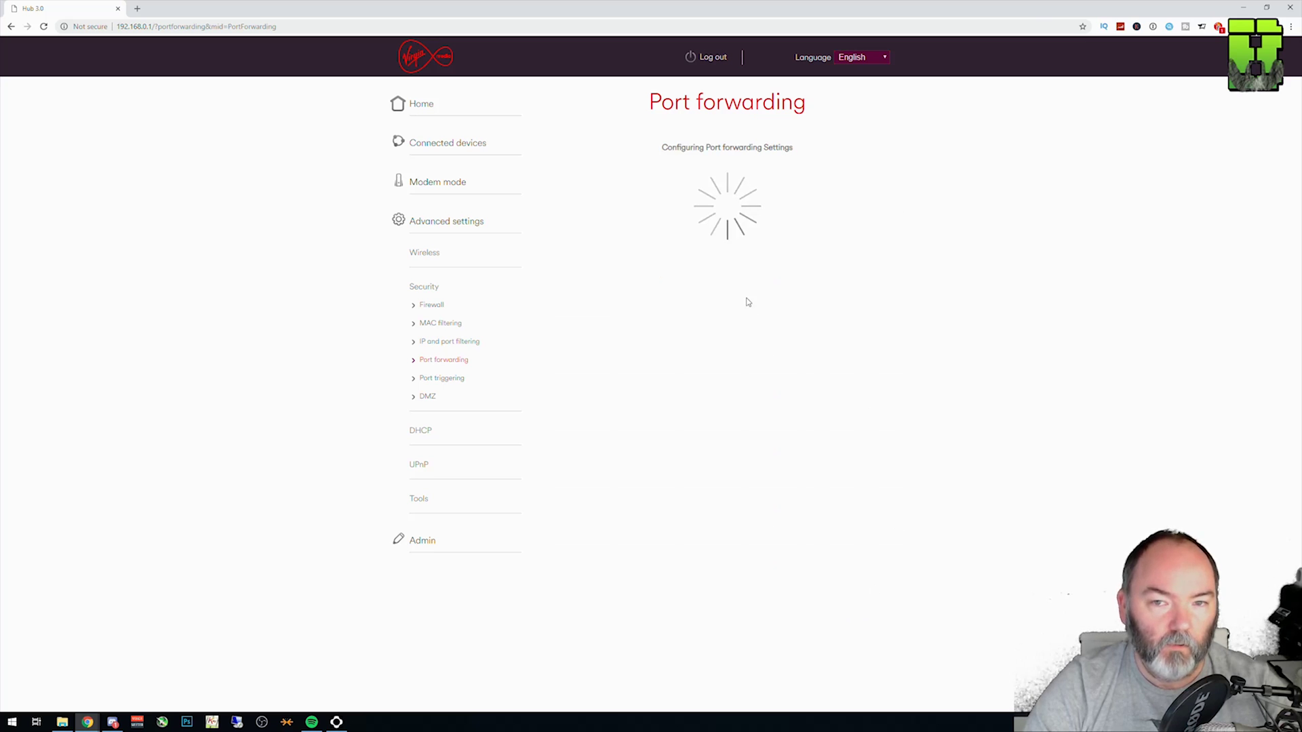
left_click_drag(559, 406, 873, 606)
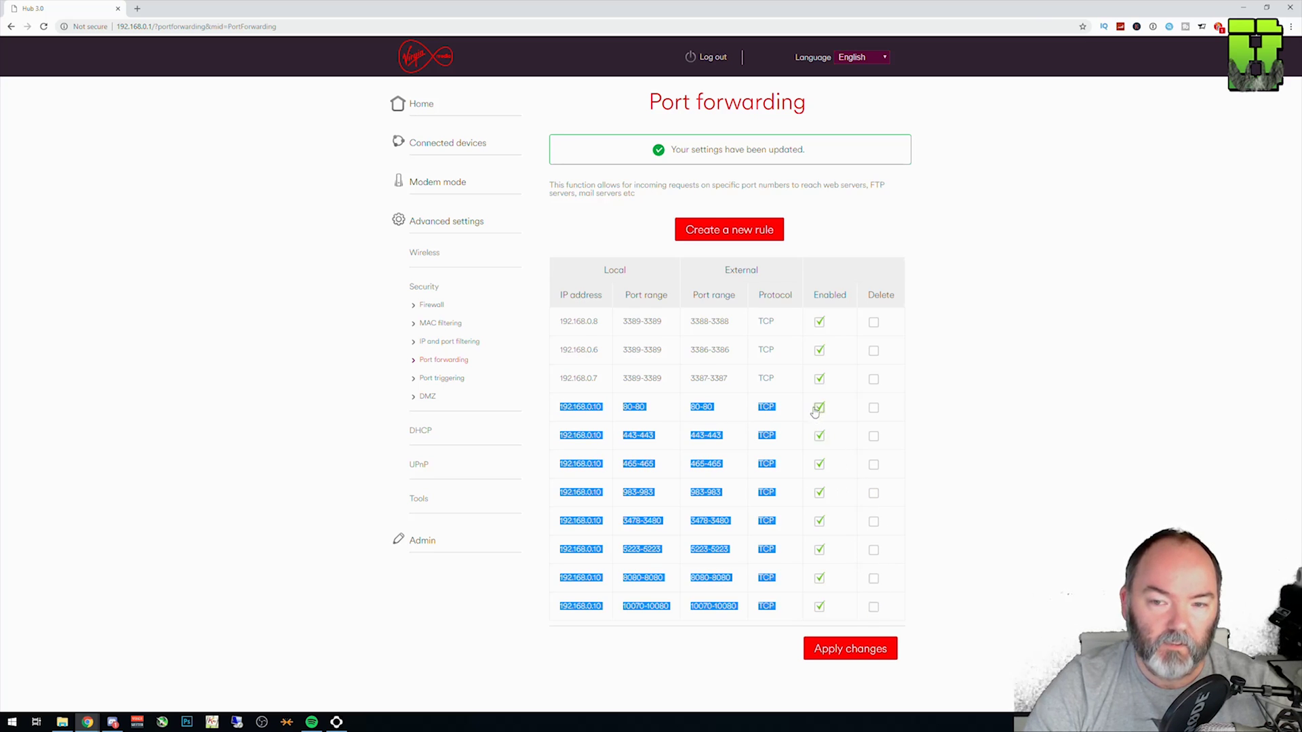